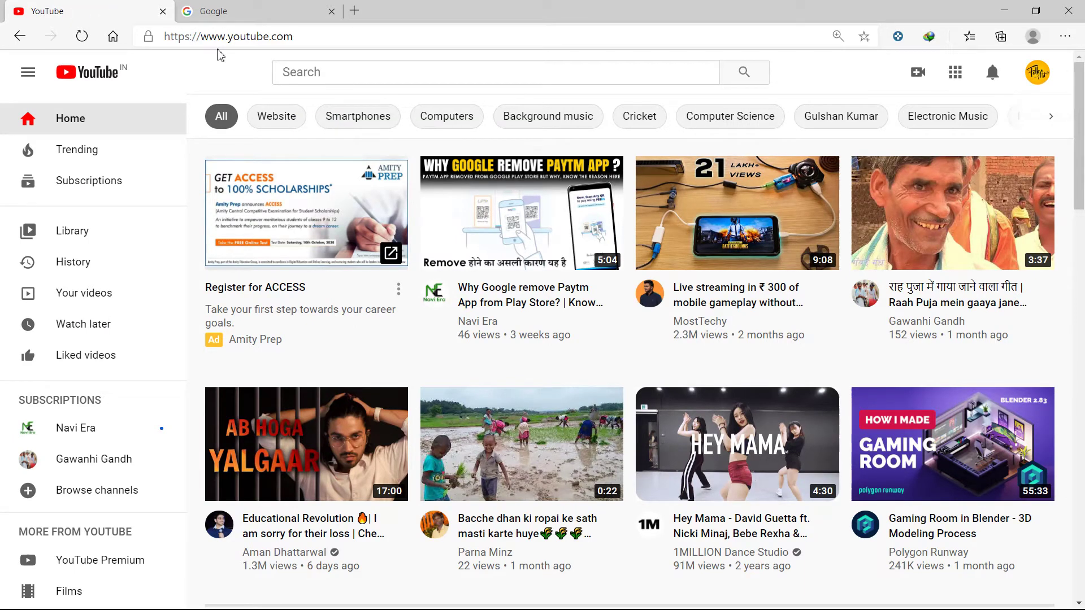
# Open the custom URL claim form from the account's advanced settings.
pyautogui.click(1038, 74)
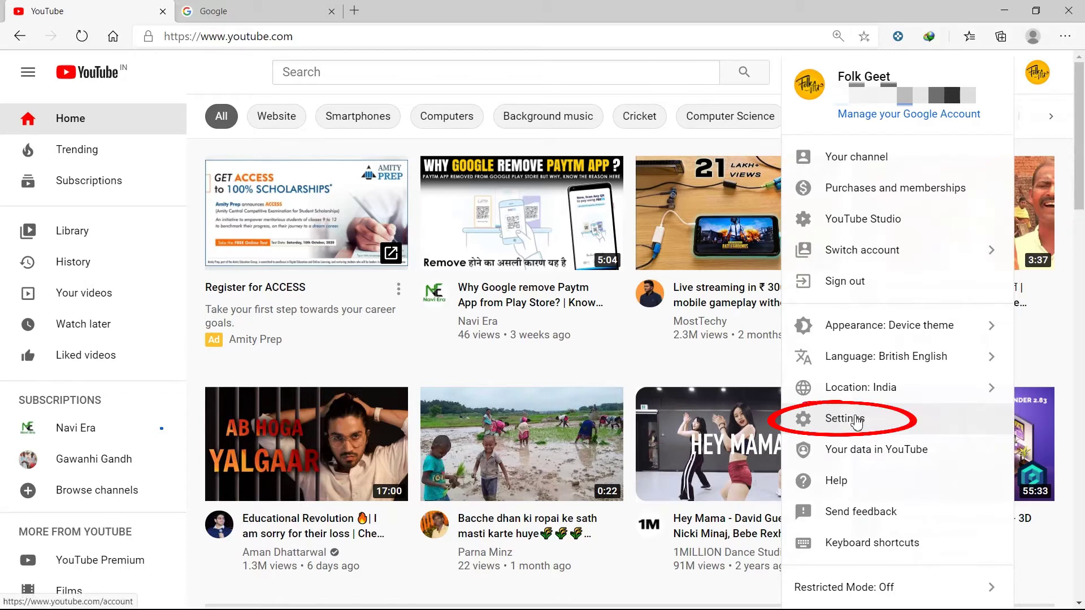
pyautogui.click(857, 421)
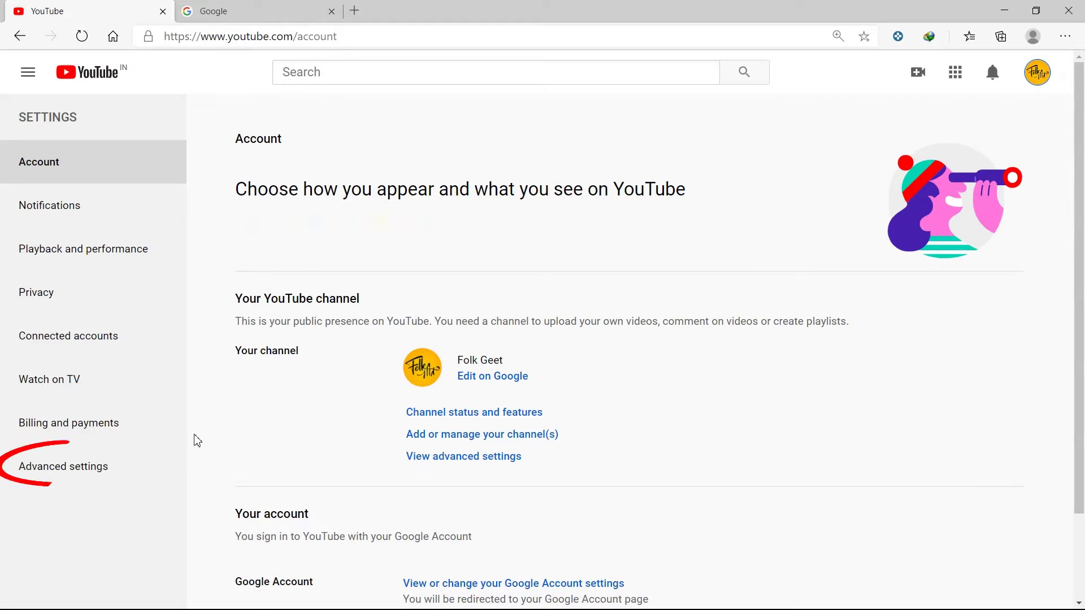
pyautogui.click(102, 473)
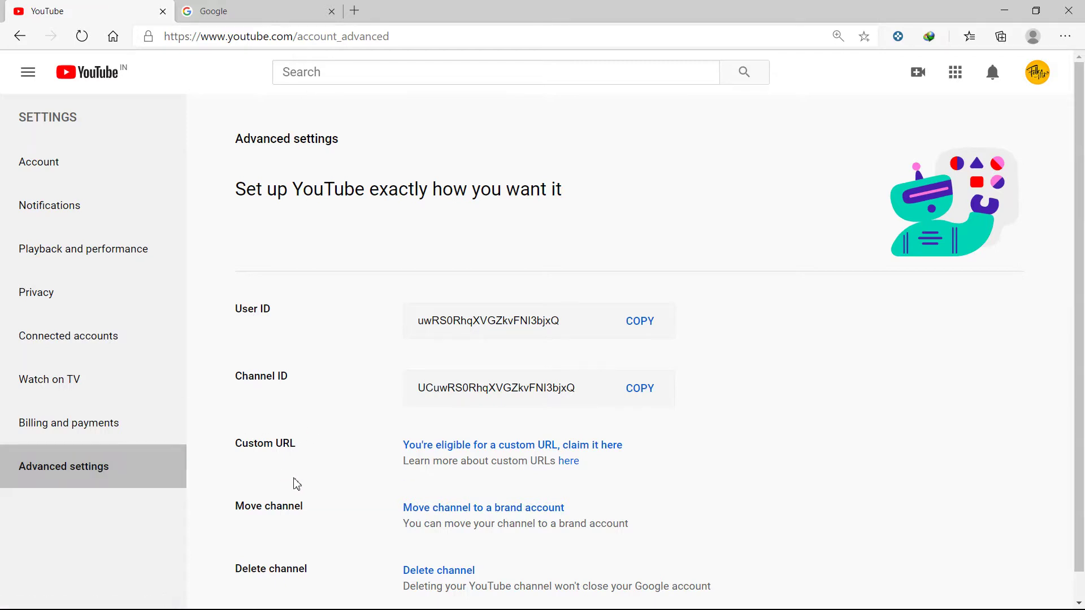
pyautogui.scroll(-1, 295, 483)
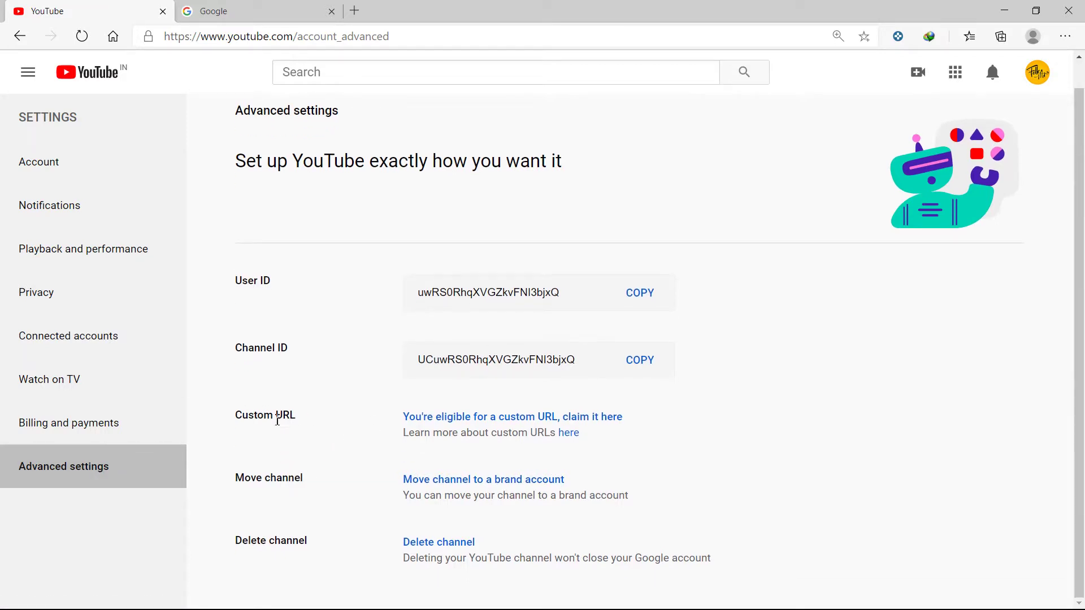
pyautogui.tripleClick(238, 415)
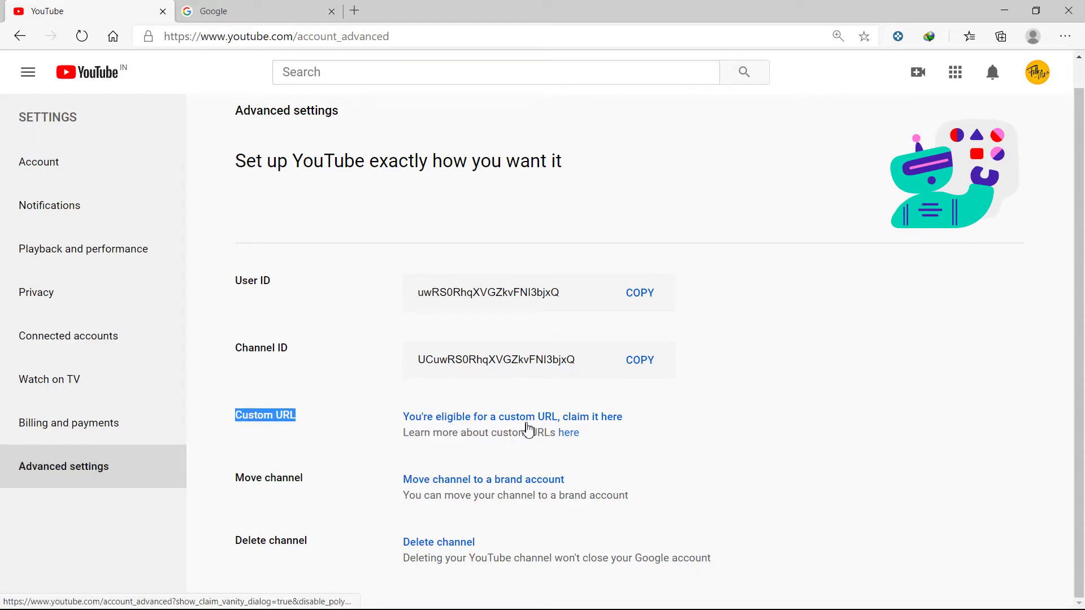
pyautogui.click(603, 421)
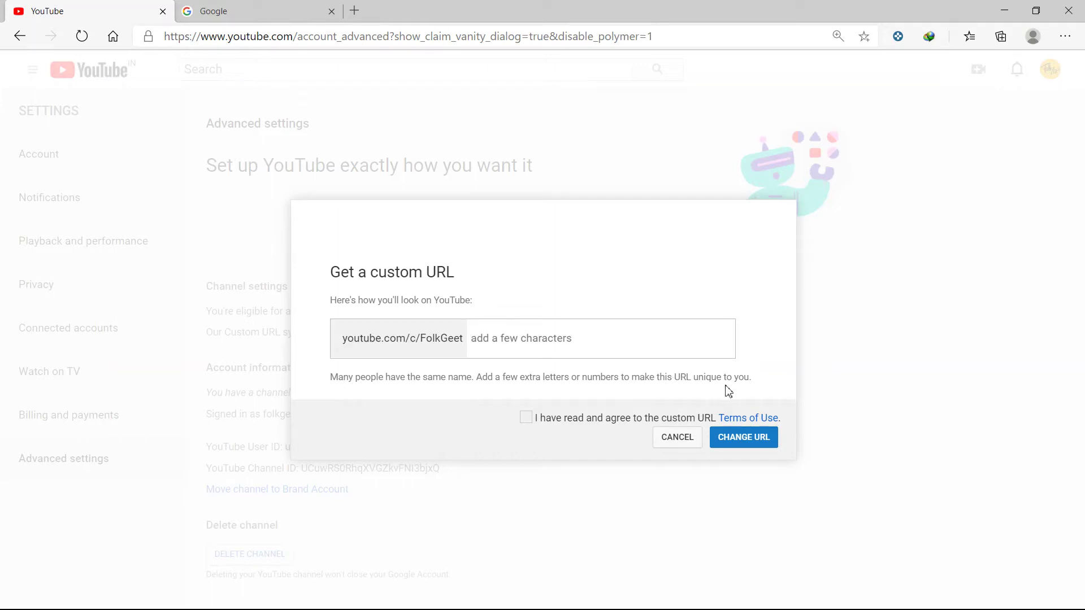
# Add the suffix "s" to the custom URL youtube.com/c/FolkGeet, accept the Terms of Use and submit the URL change.
pyautogui.write('s')
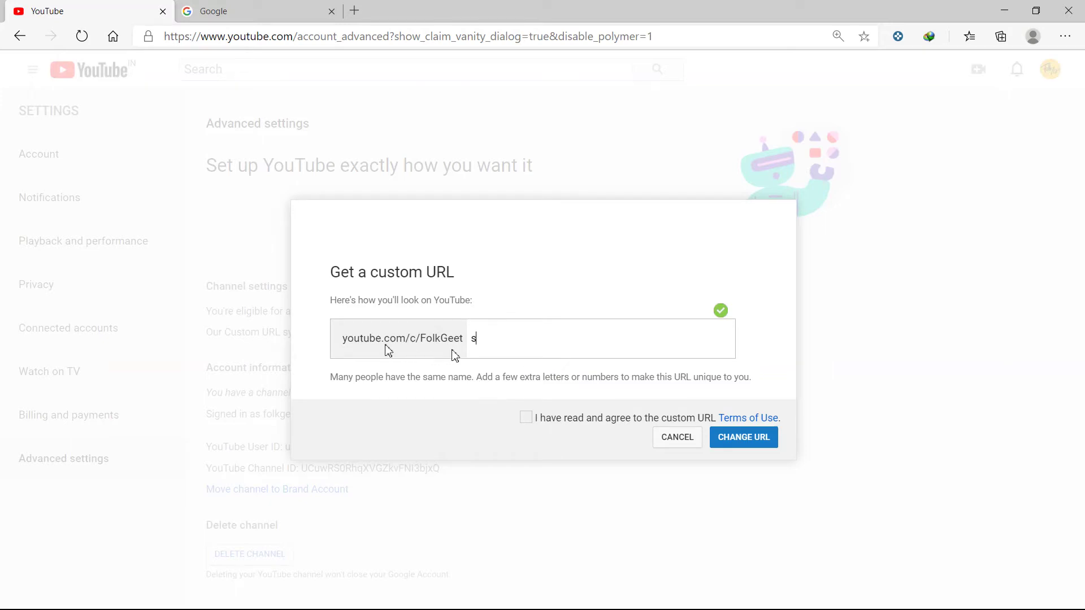
pyautogui.moveTo(421, 340); pyautogui.dragTo(462, 350)
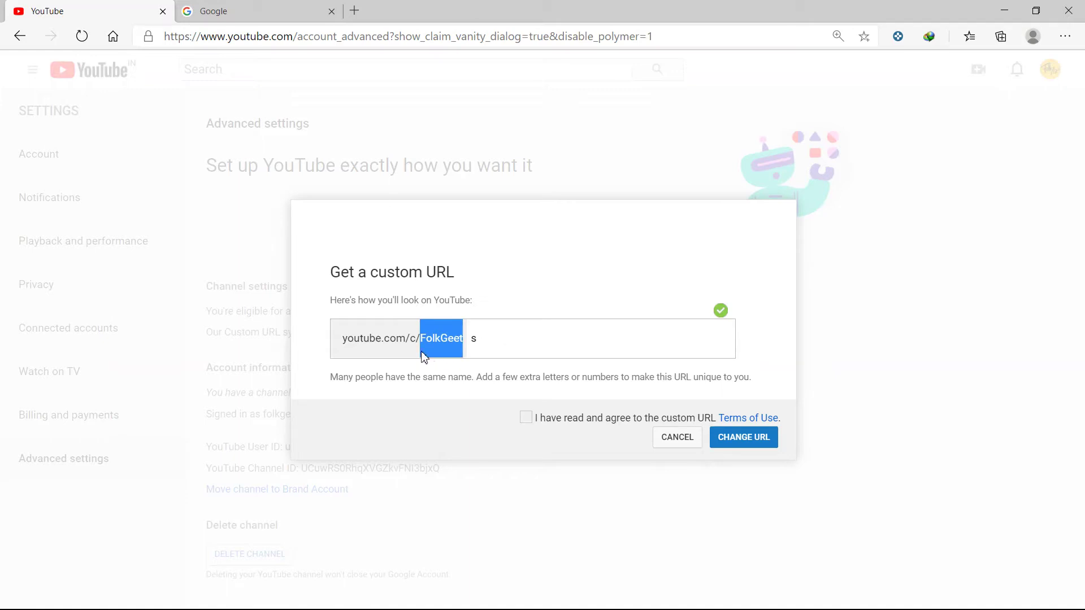
pyautogui.click(511, 343)
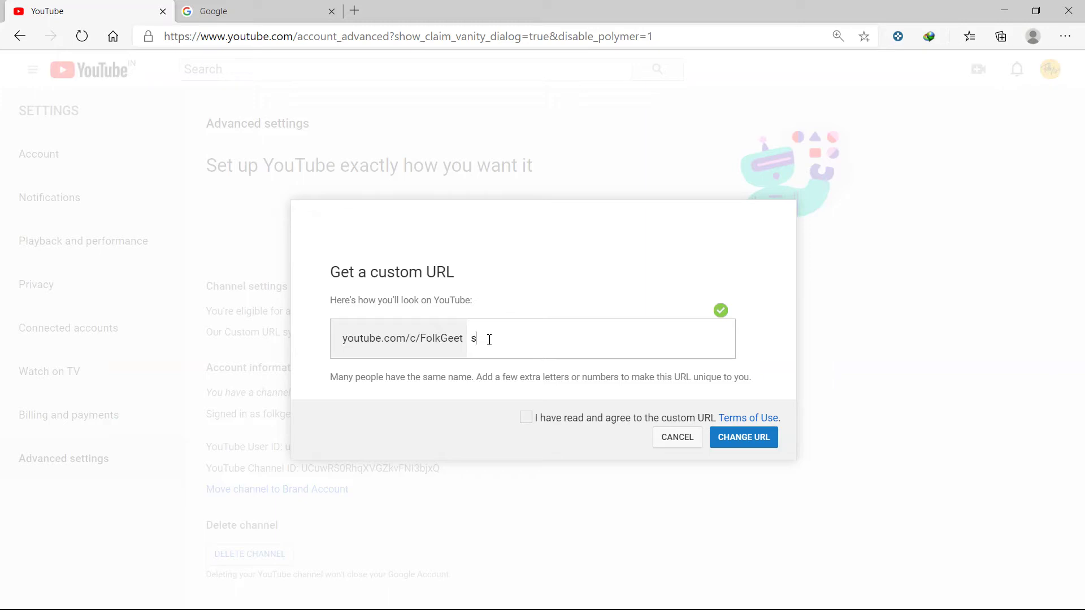
pyautogui.moveTo(417, 338); pyautogui.dragTo(467, 346)
pyautogui.click(491, 344)
pyautogui.click(526, 418)
pyautogui.click(749, 442)
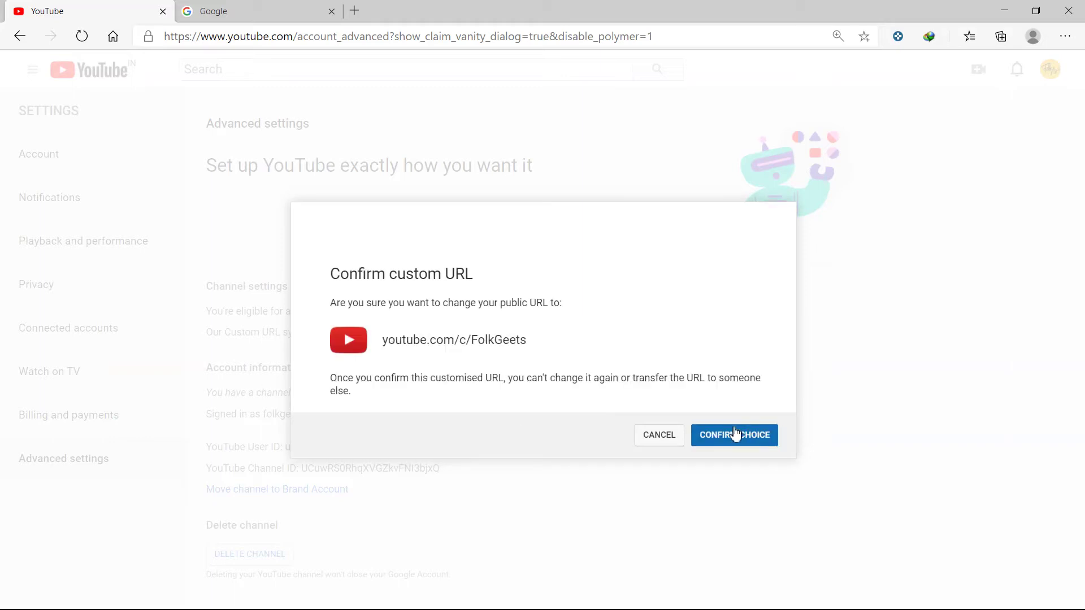
# Check the address youtube.com/c/FolkGeets and confirm it as the channel's custom URL.
pyautogui.moveTo(381, 342); pyautogui.dragTo(503, 361)
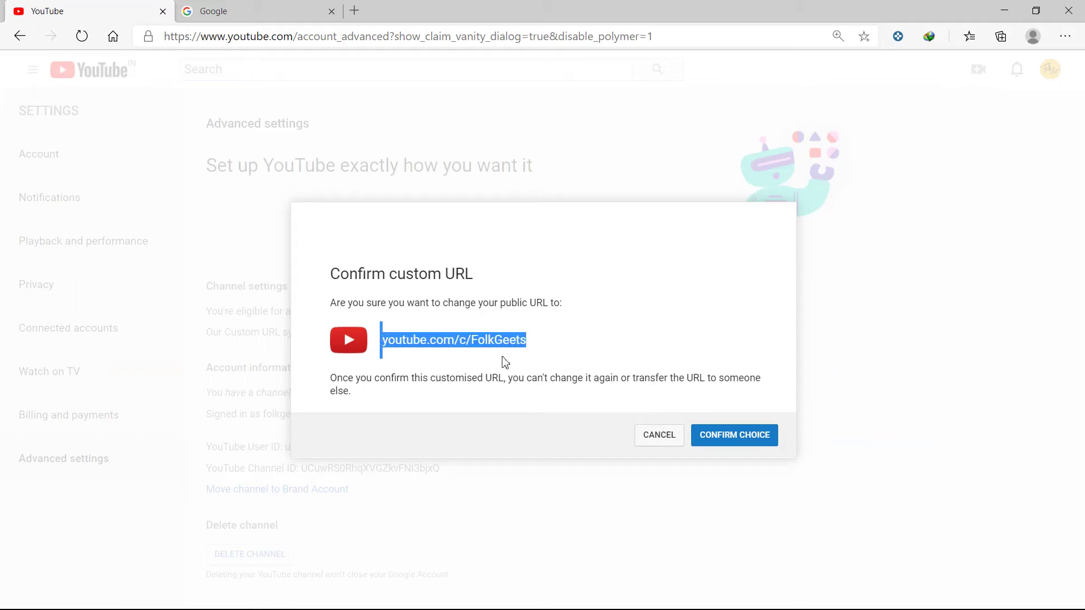
pyautogui.click(543, 345)
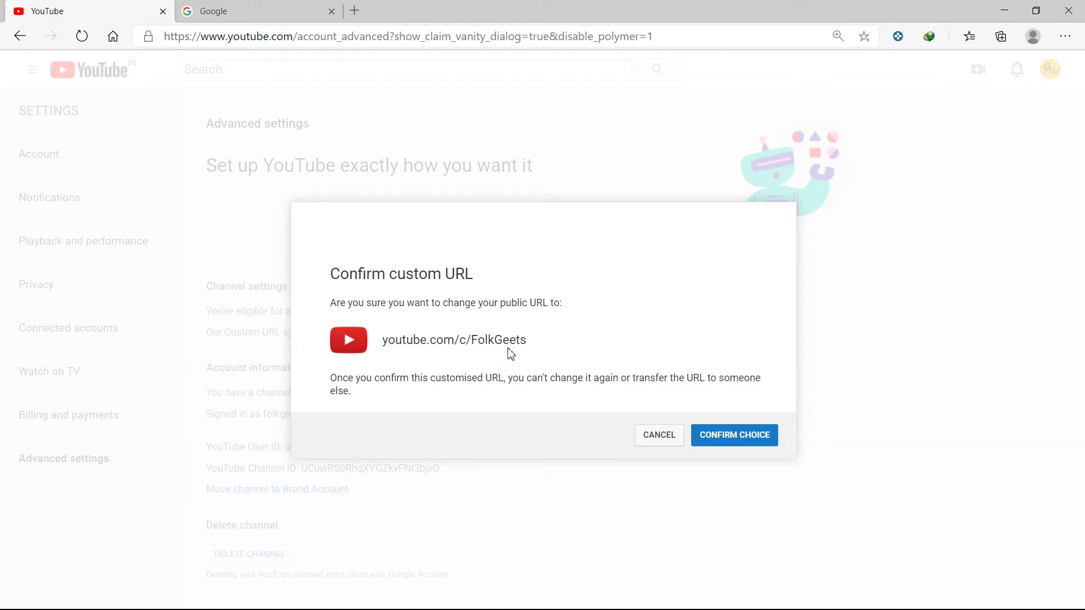
pyautogui.click(728, 444)
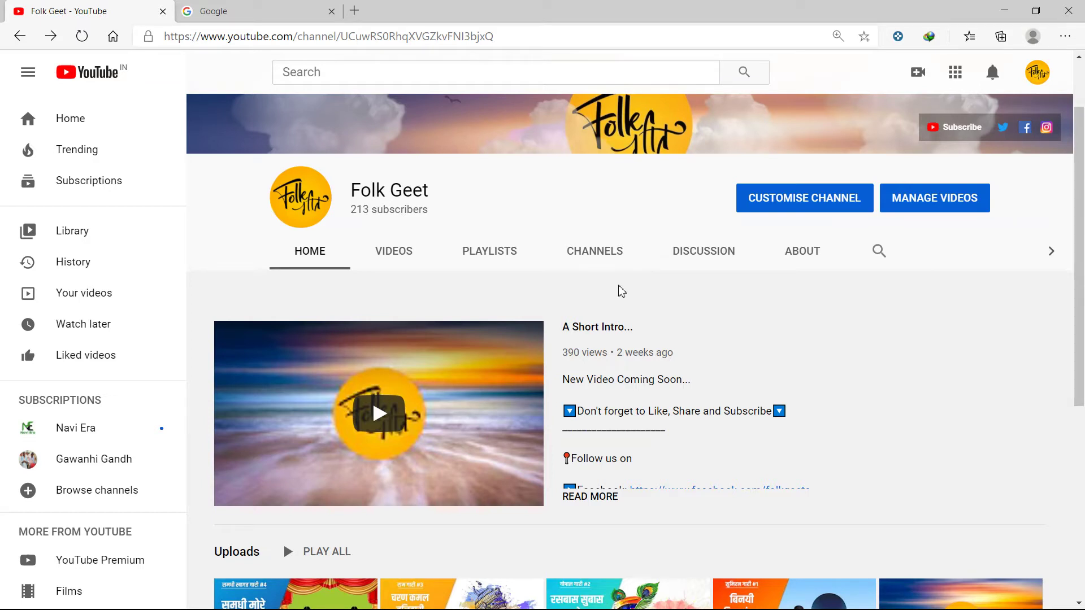
# Open the channel's About page and look through its description, details and links.
pyautogui.scroll(2, 989, 350)
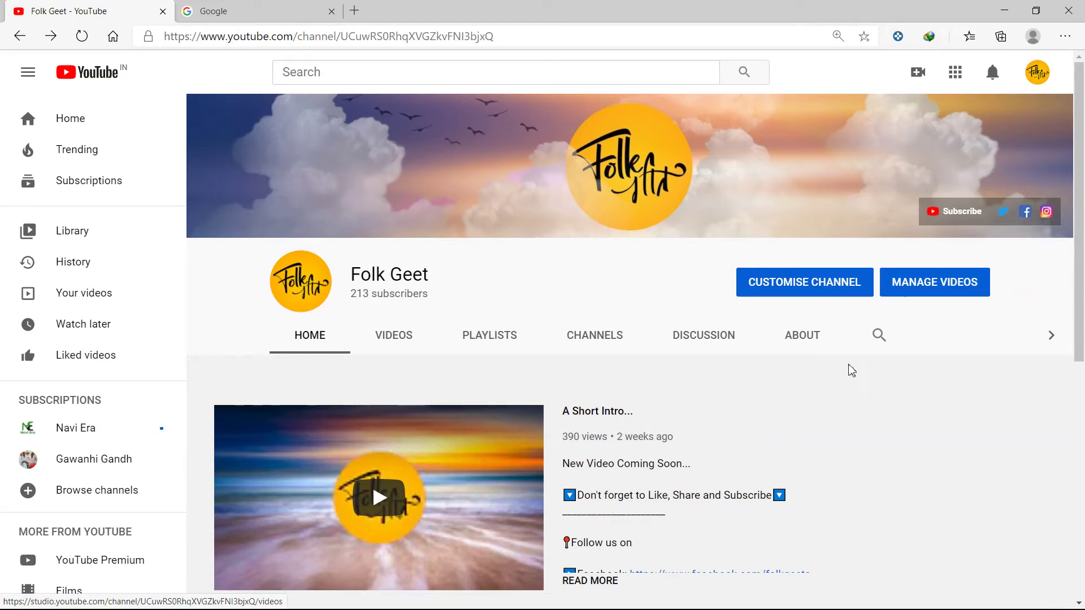
pyautogui.click(811, 343)
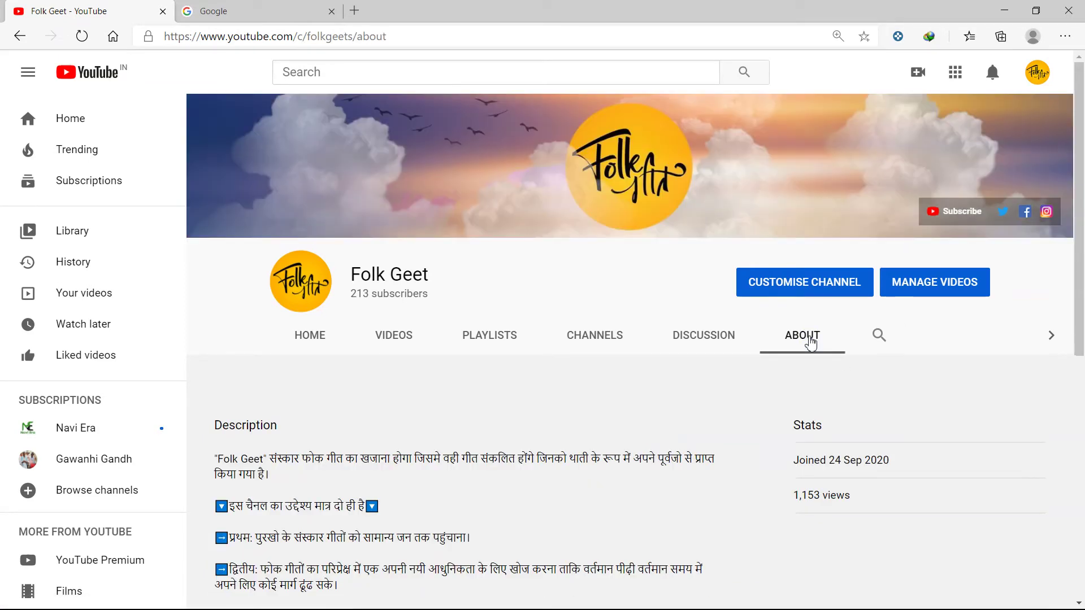
pyautogui.scroll(-8, 750, 408)
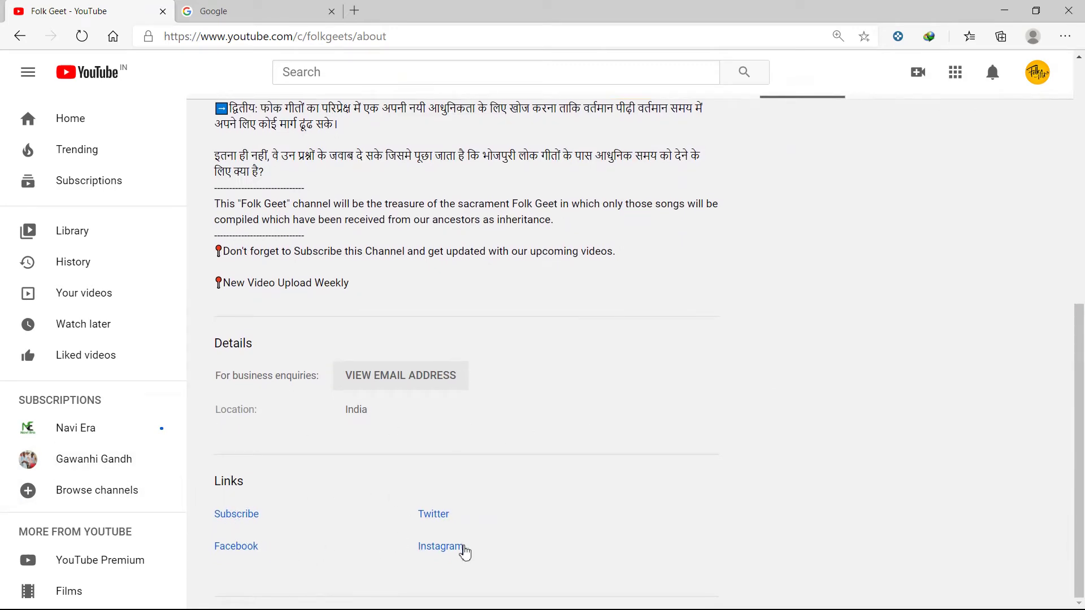
pyautogui.scroll(8, 504, 535)
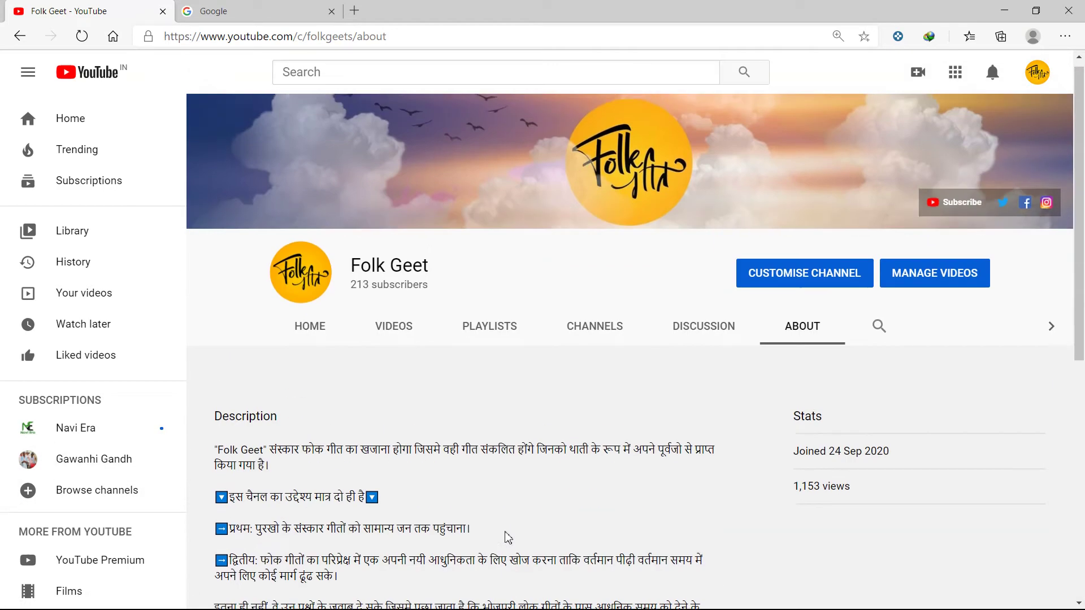
# Open the channel customisation page and review the video spotlight and featured sections in the layout settings.
pyautogui.click(805, 289)
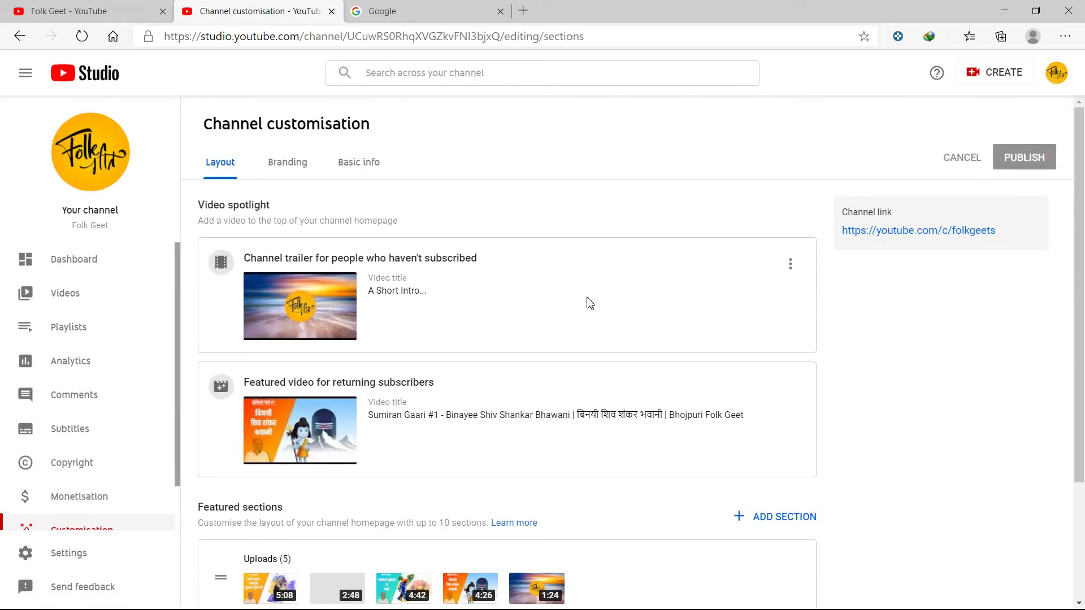
pyautogui.scroll(-1, 113, 480)
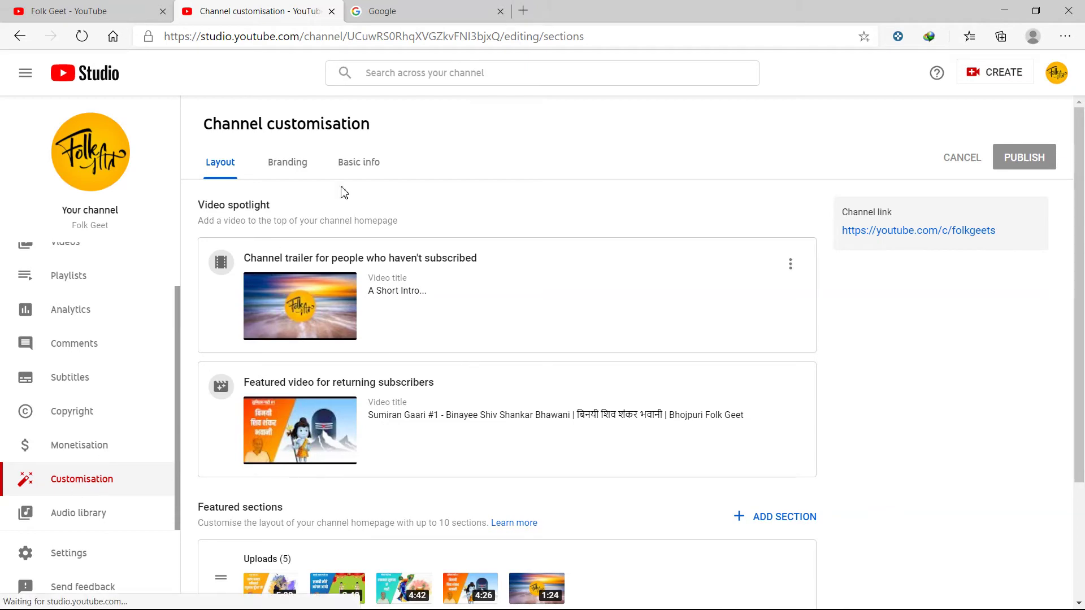
pyautogui.scroll(-3, 497, 396)
pyautogui.scroll(3, 532, 486)
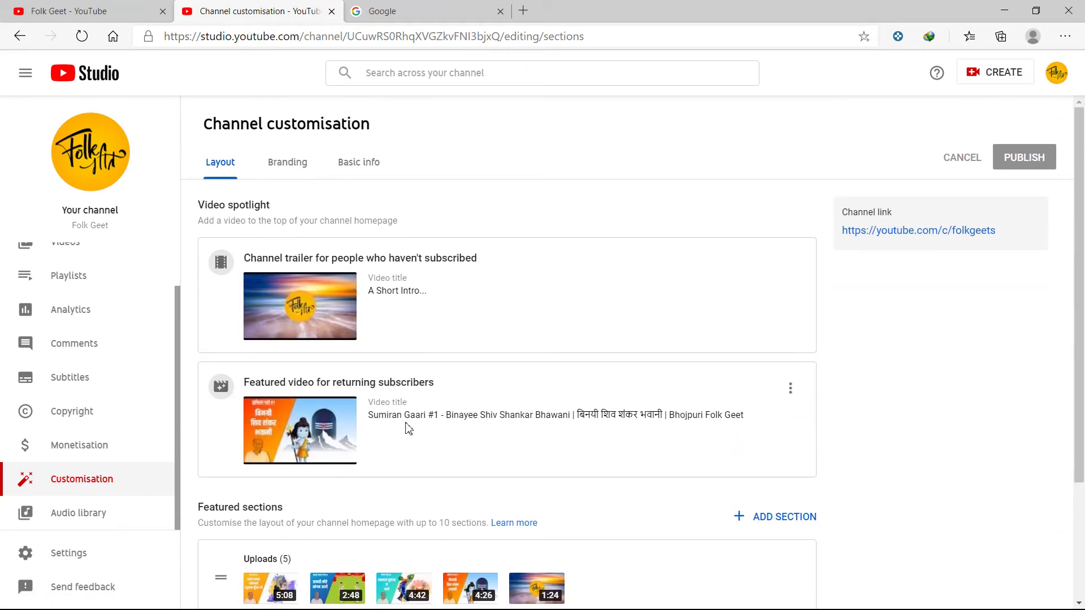
pyautogui.scroll(-2, 419, 443)
pyautogui.scroll(-2, 446, 464)
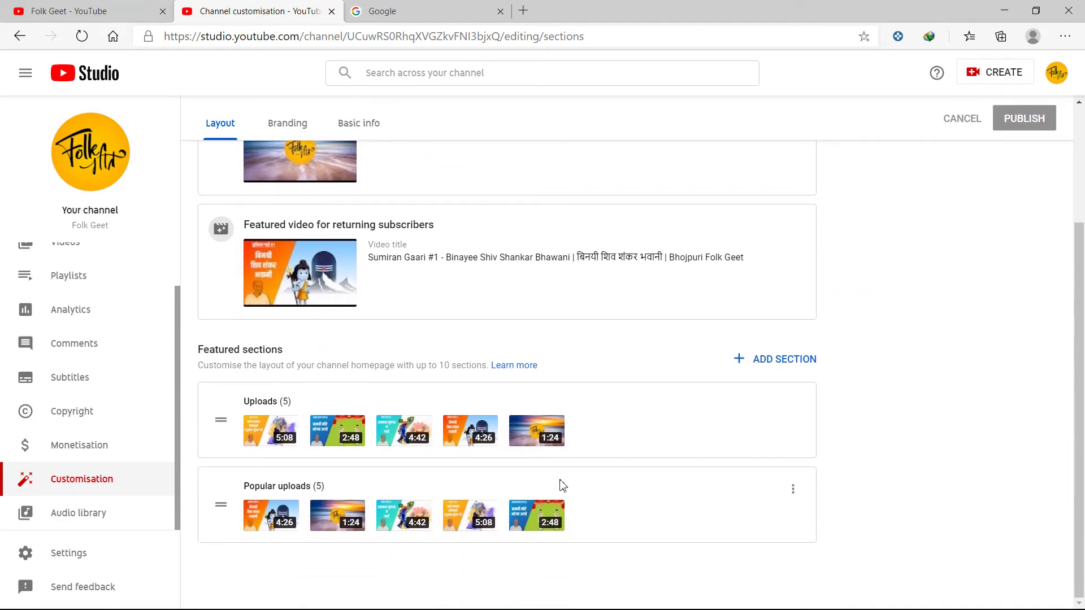
pyautogui.scroll(4, 415, 190)
pyautogui.scroll(-4, 525, 378)
# Look through the video, playlist and channel section types that can be added to the channel homepage.
pyautogui.click(773, 360)
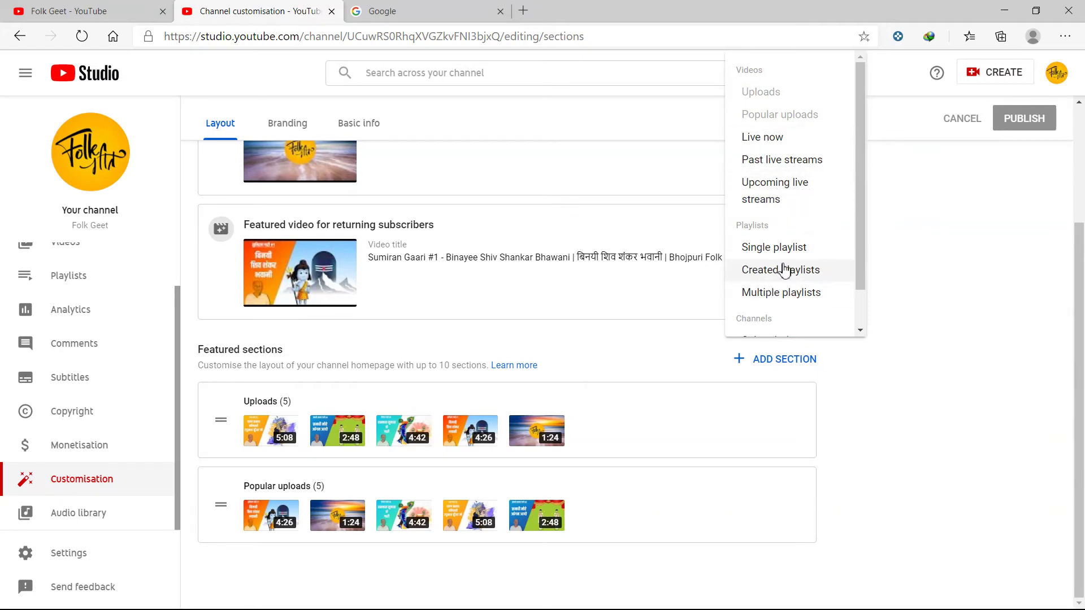
pyautogui.scroll(-1, 802, 278)
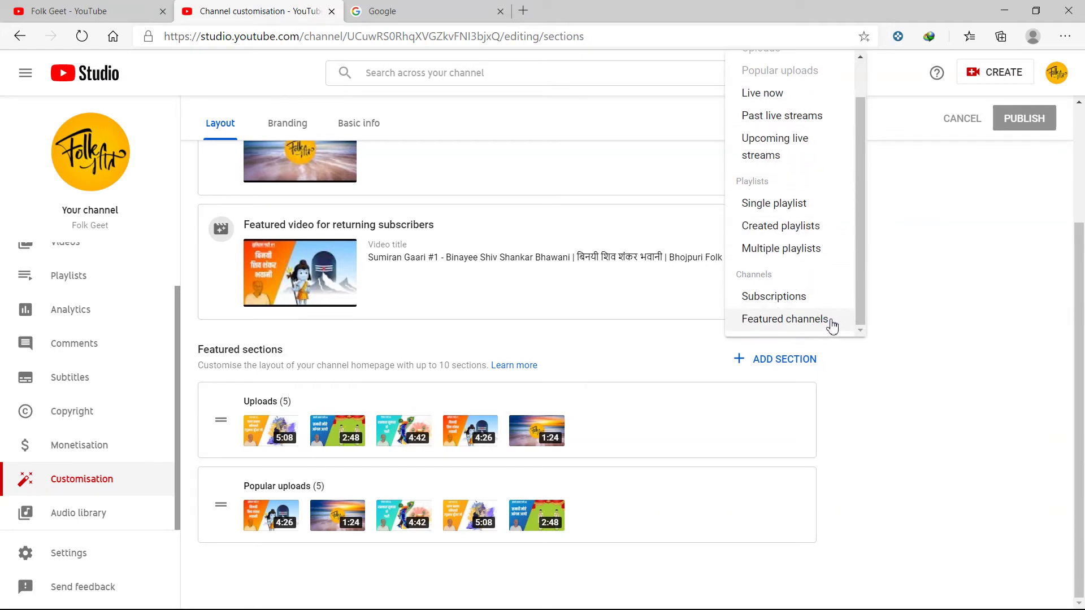
pyautogui.scroll(1, 828, 247)
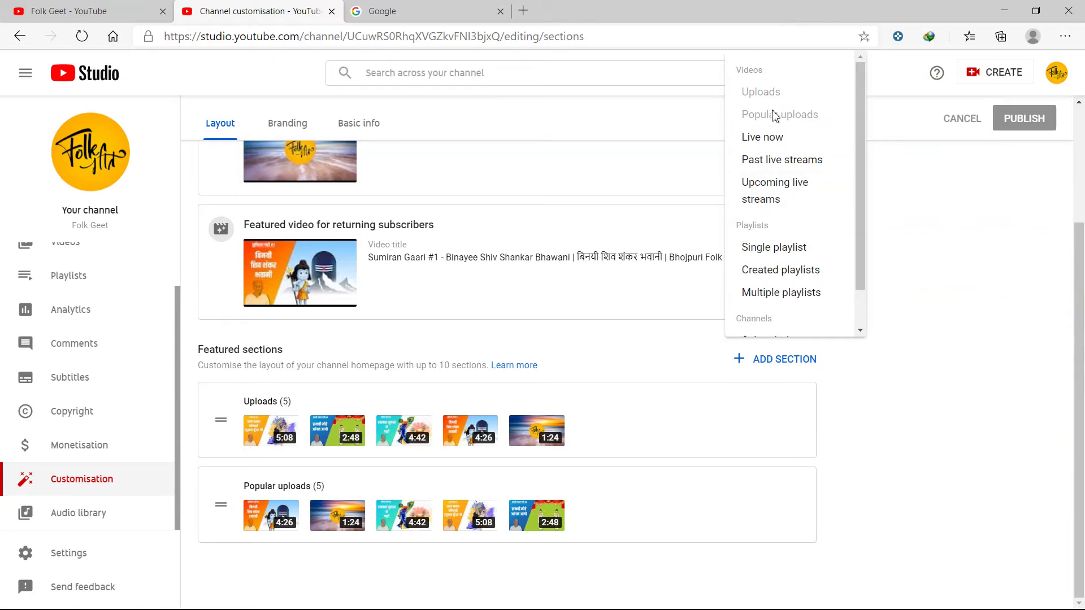
pyautogui.click(986, 378)
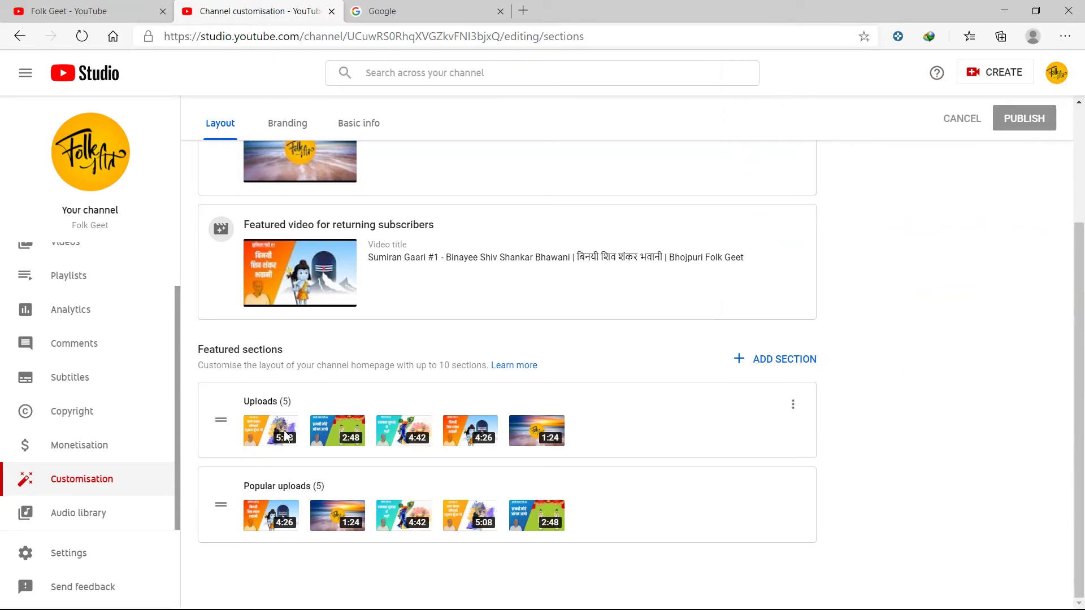
# Examine the video spotlight's channel trailer for non-subscribers and featured video for returning subscribers.
pyautogui.scroll(3, 304, 485)
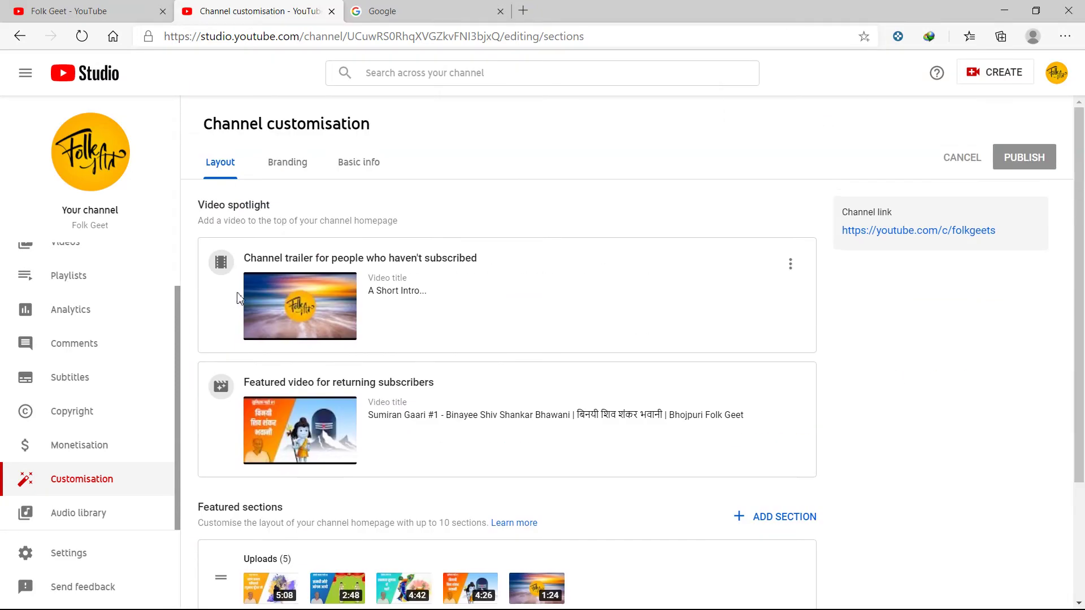
pyautogui.moveTo(245, 258); pyautogui.dragTo(339, 259)
pyautogui.click(479, 259)
pyautogui.tripleClick(478, 259)
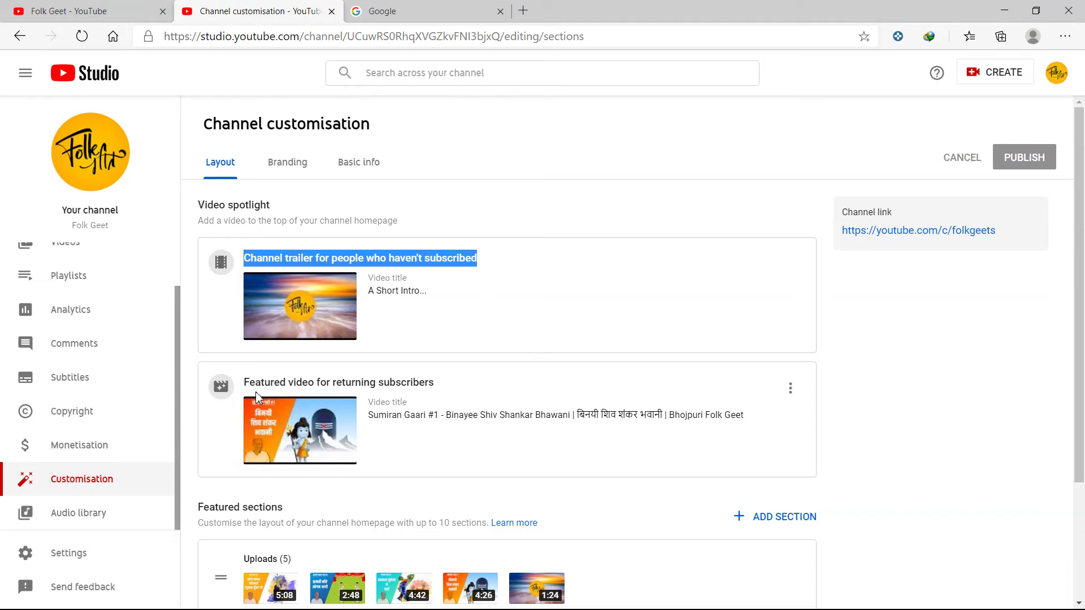
pyautogui.moveTo(246, 385); pyautogui.dragTo(484, 401)
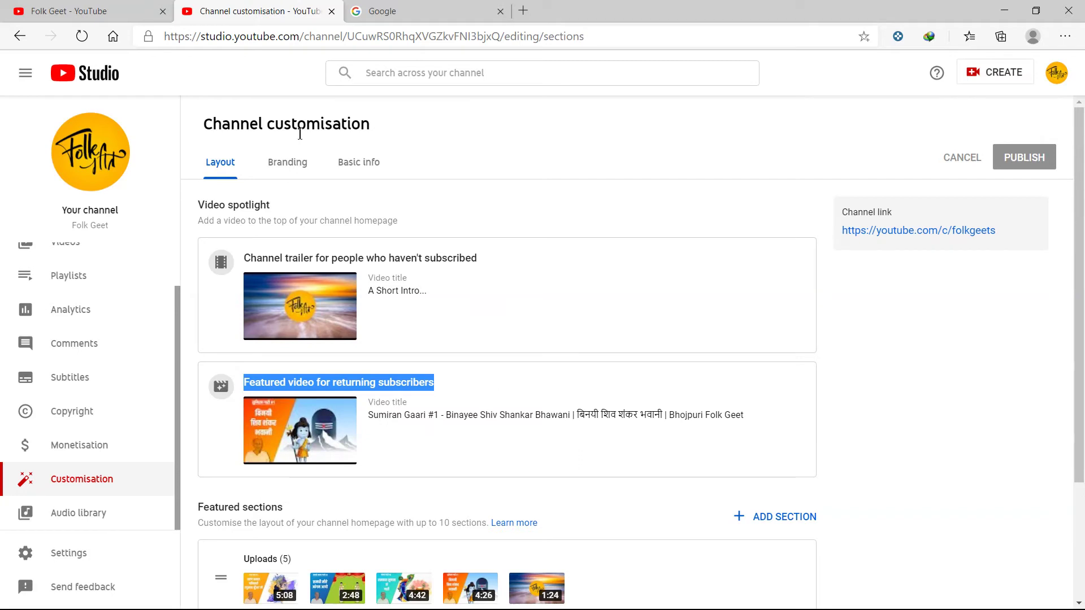
# Review the channel's branding settings for profile picture, banner image and video watermark.
pyautogui.click(287, 165)
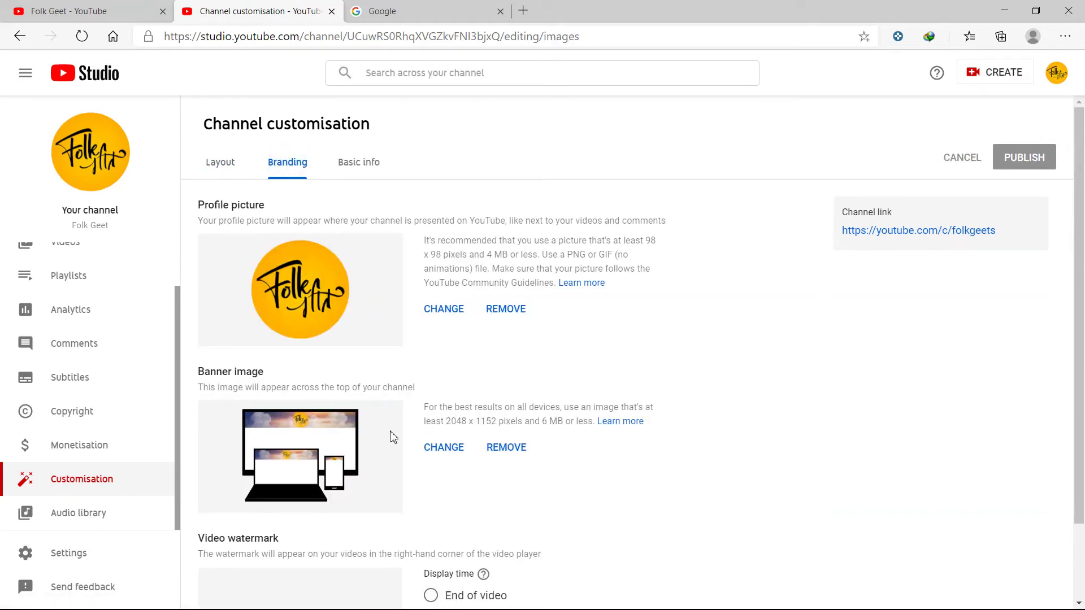
pyautogui.scroll(-1, 381, 432)
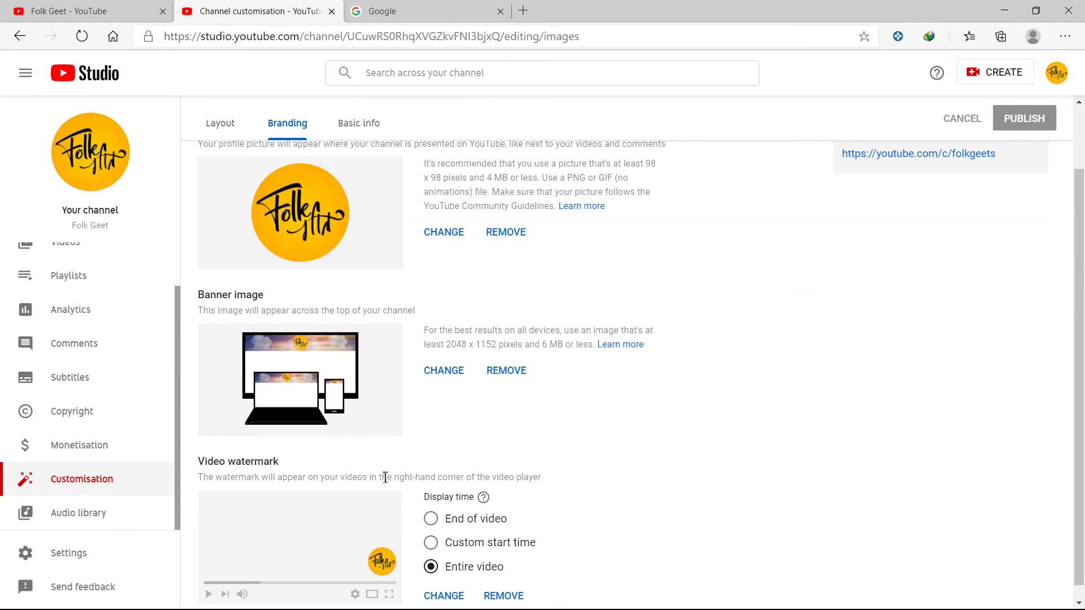
pyautogui.scroll(-1, 395, 495)
pyautogui.scroll(2, 407, 187)
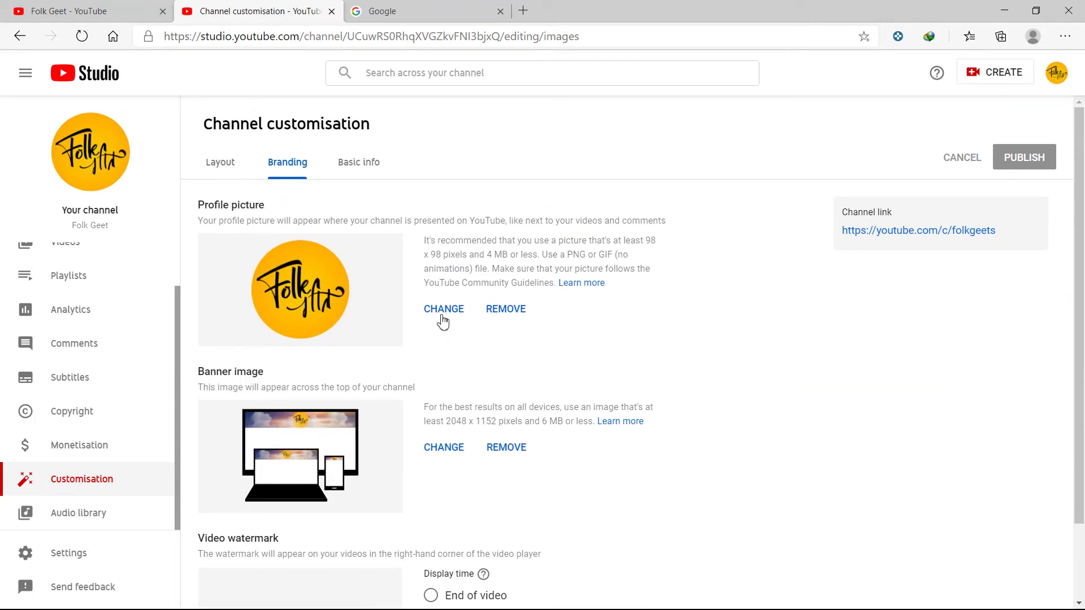
# Review the links in the channel's basic info and compare the Subscribe link with the links shown on the channel banner.
pyautogui.click(365, 163)
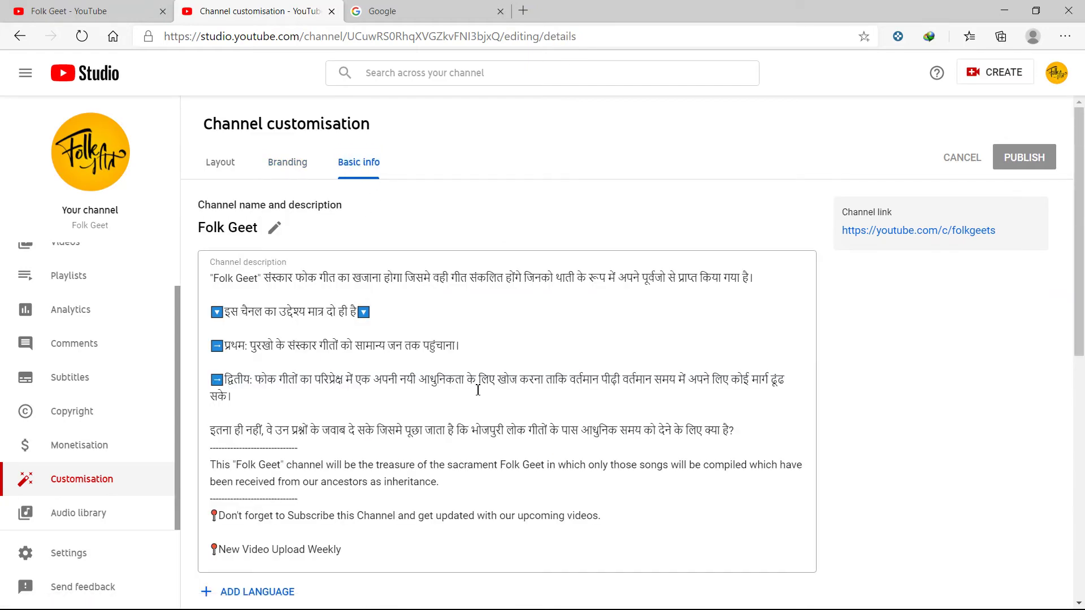
pyautogui.scroll(-5, 452, 418)
pyautogui.scroll(3, 334, 346)
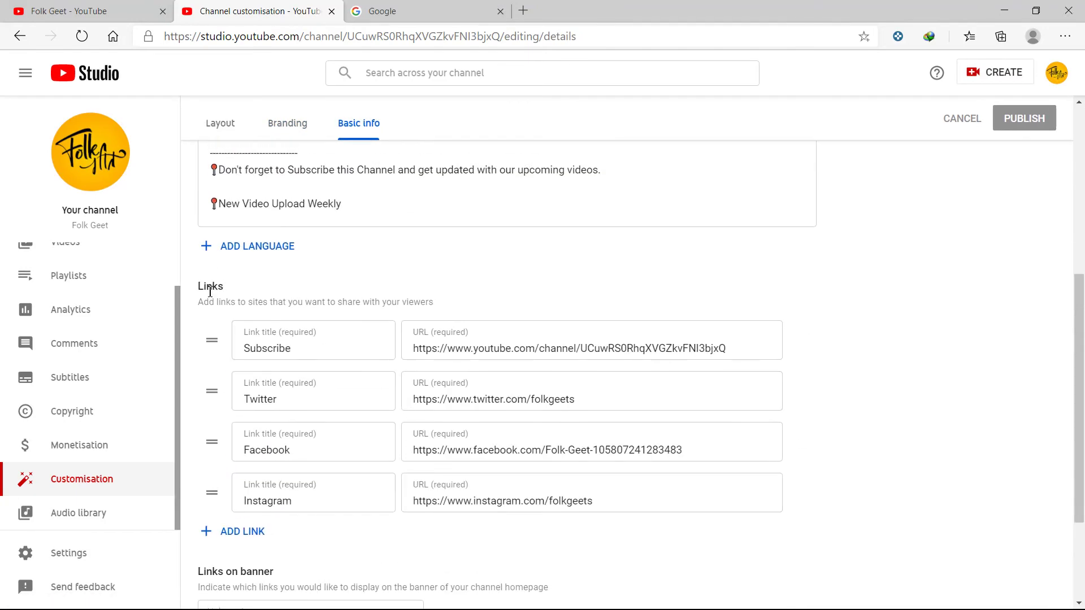
pyautogui.moveTo(200, 288); pyautogui.dragTo(226, 289)
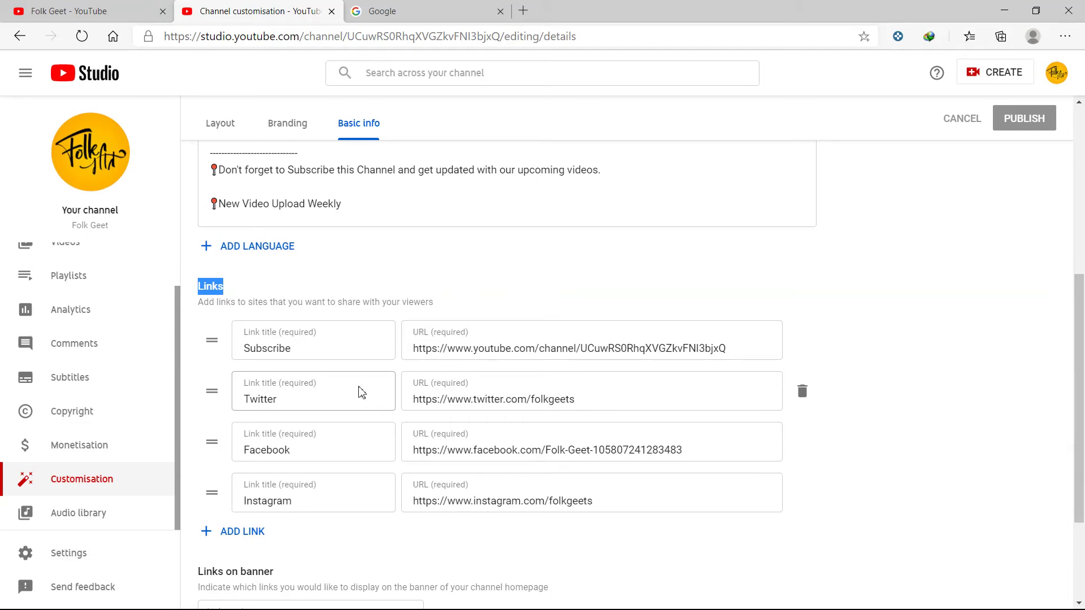
pyautogui.moveTo(245, 351); pyautogui.dragTo(304, 347)
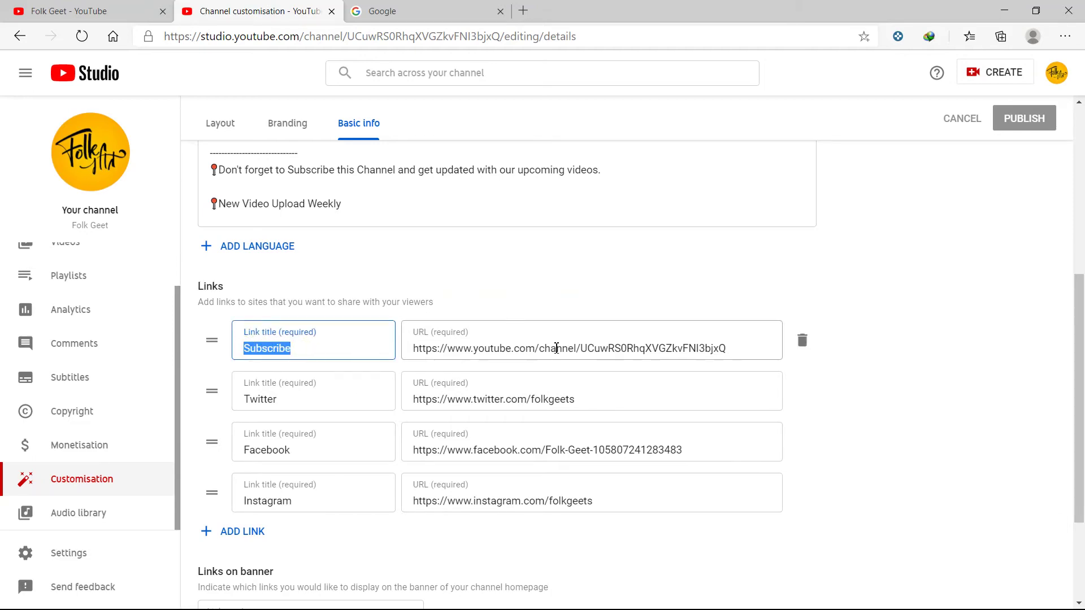
pyautogui.click(147, 11)
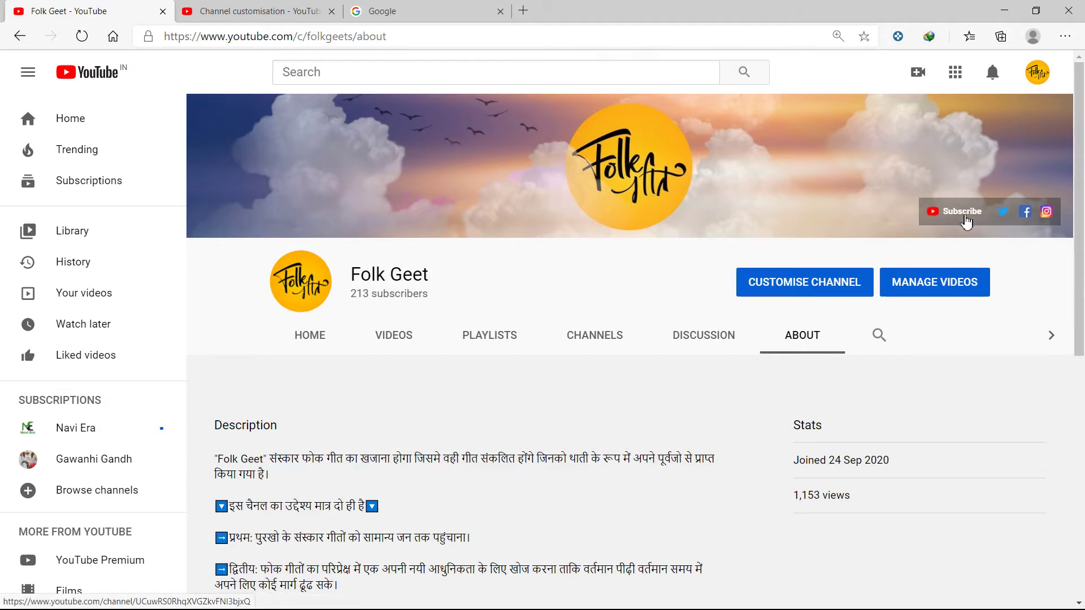
pyautogui.click(237, 10)
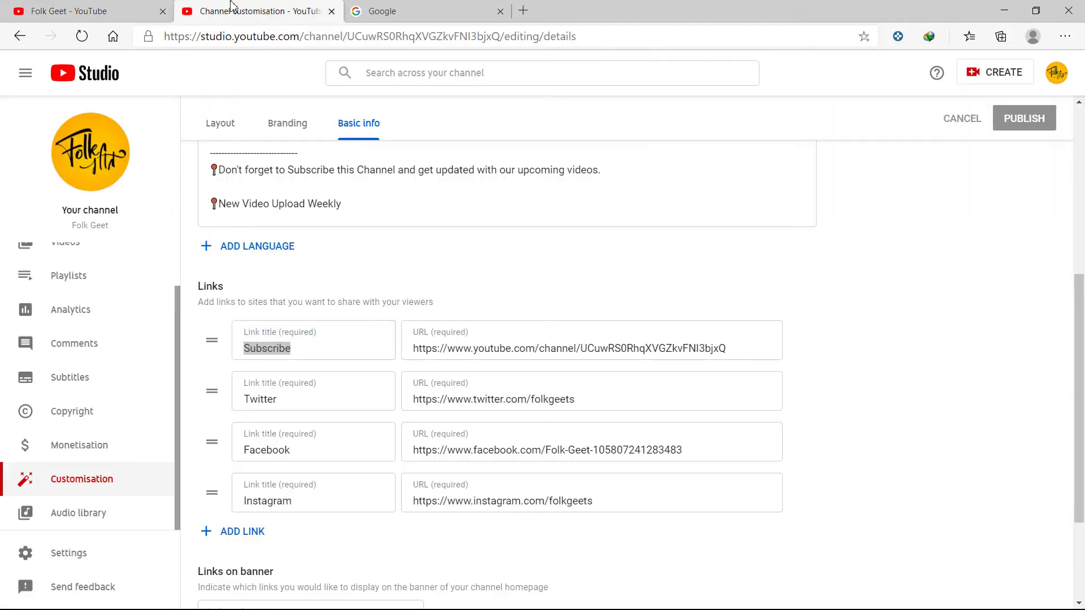
pyautogui.moveTo(289, 403); pyautogui.dragTo(241, 401)
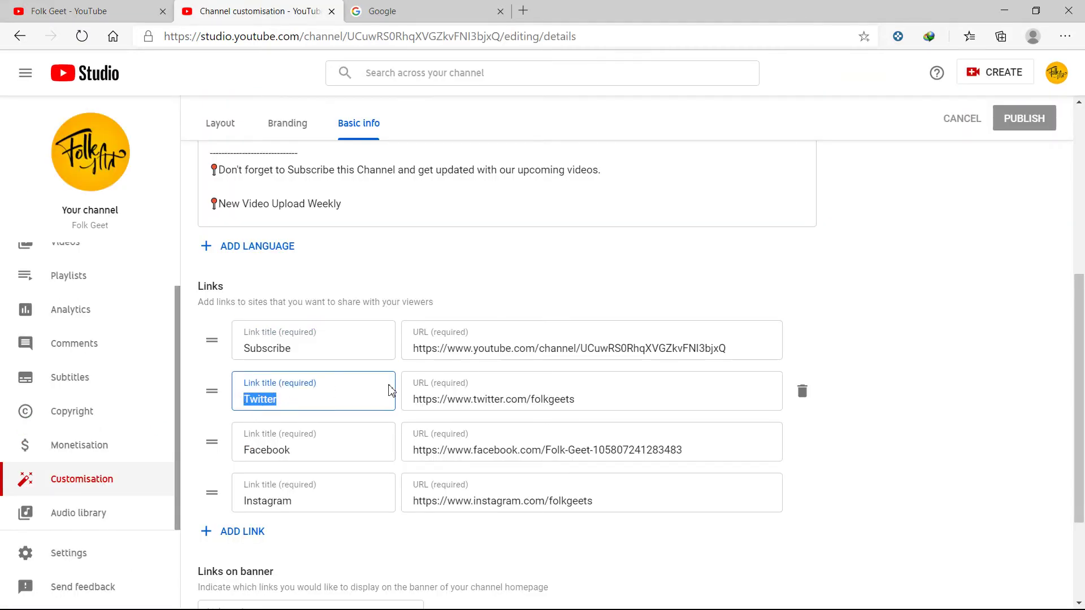
pyautogui.moveTo(582, 402); pyautogui.dragTo(428, 399)
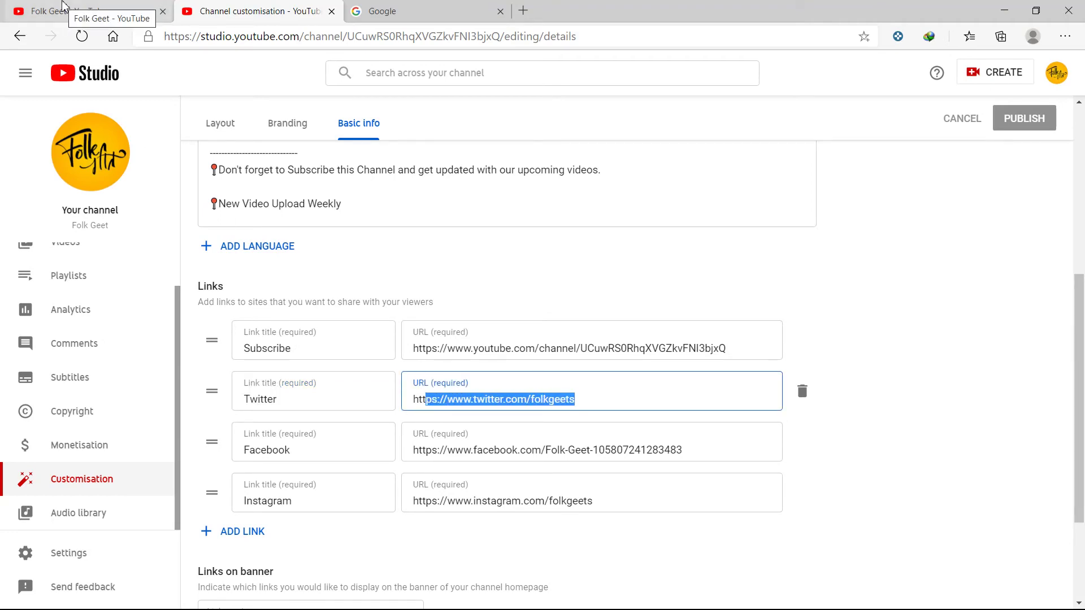
pyautogui.click(63, 5)
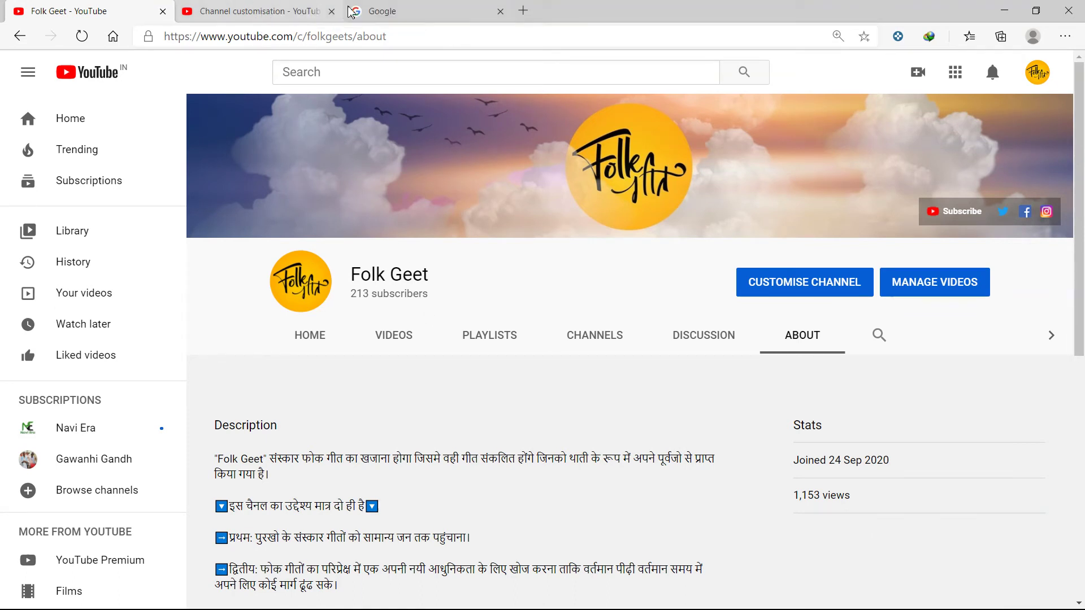
pyautogui.moveTo(354, 36); pyautogui.dragTo(164, 45)
pyautogui.hotkey('ctrl', 'c')
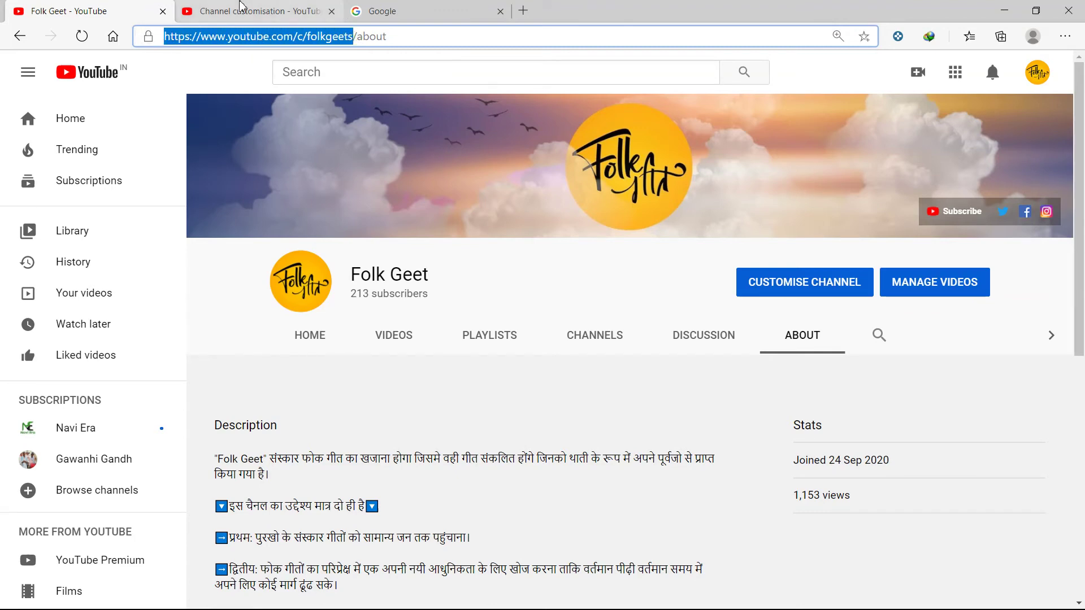
pyautogui.click(238, 10)
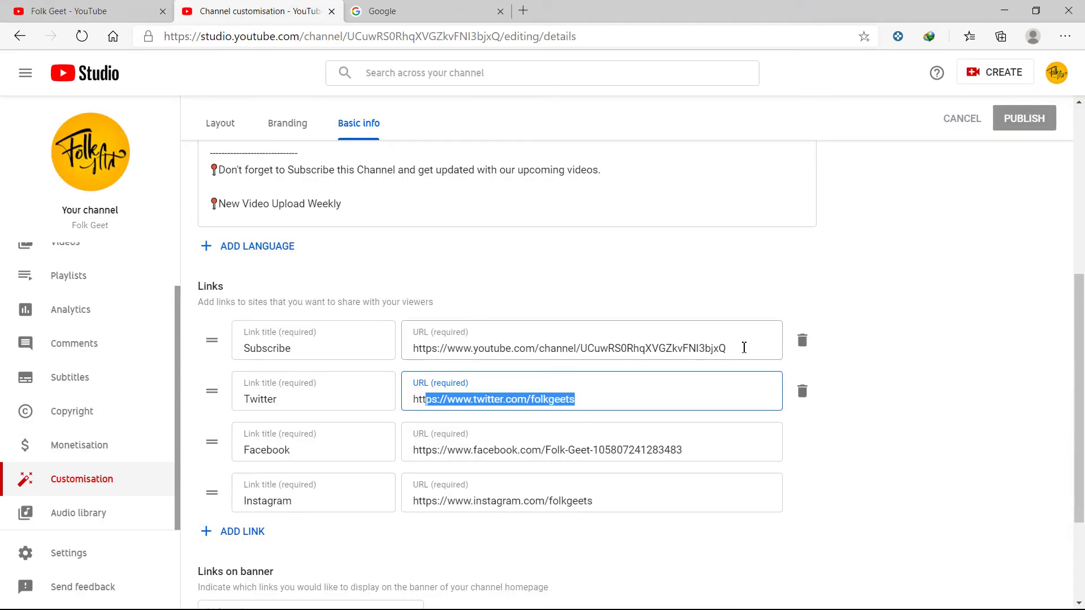
pyautogui.moveTo(744, 347); pyautogui.dragTo(412, 341)
pyautogui.hotkey('ctrl', 'v')
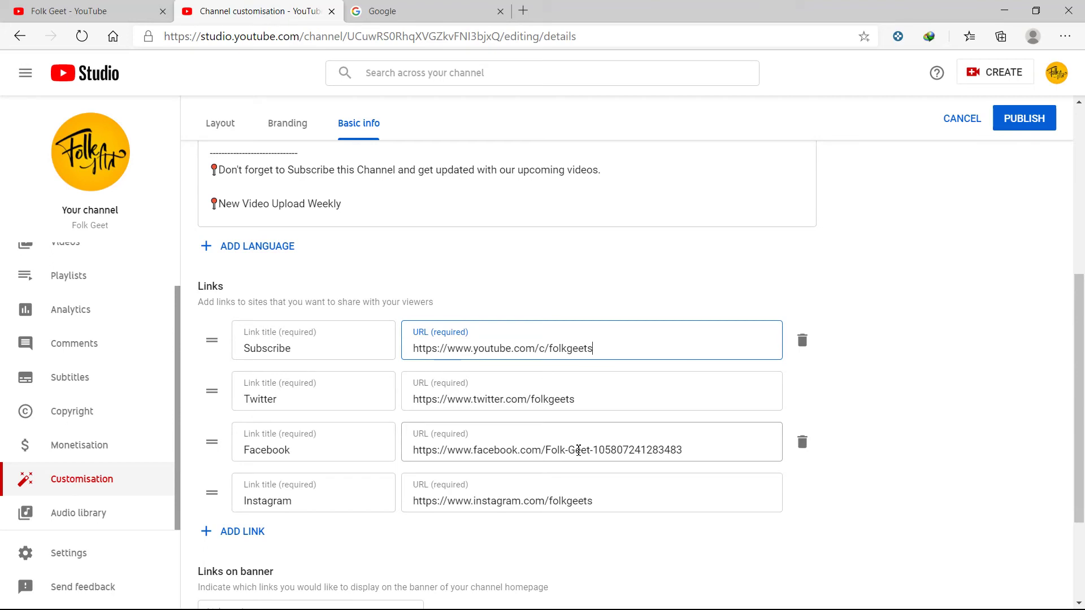
pyautogui.moveTo(545, 452); pyautogui.dragTo(691, 452)
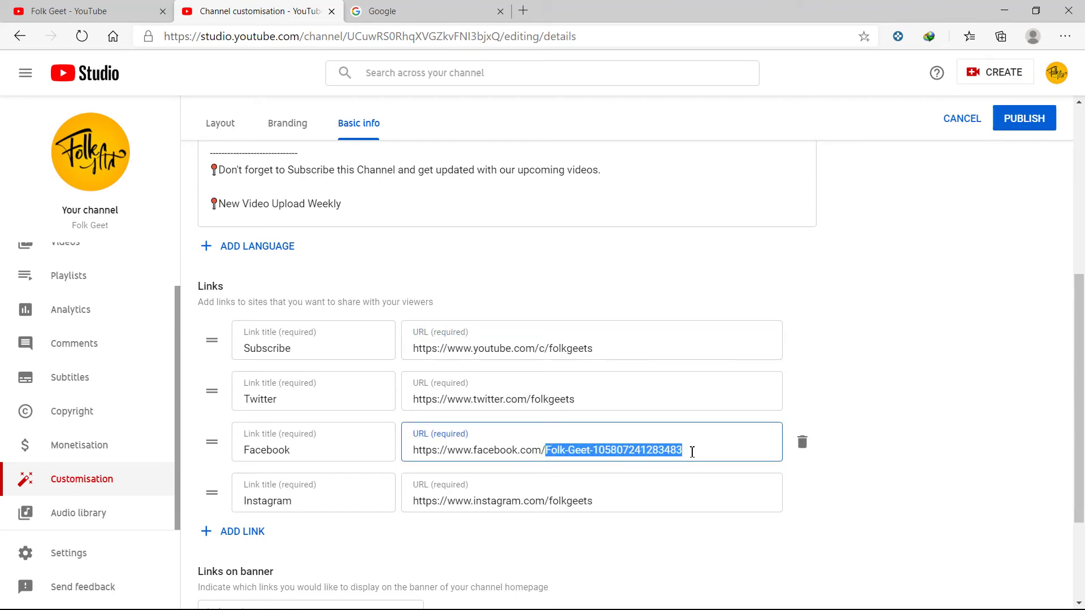
pyautogui.write('fo')
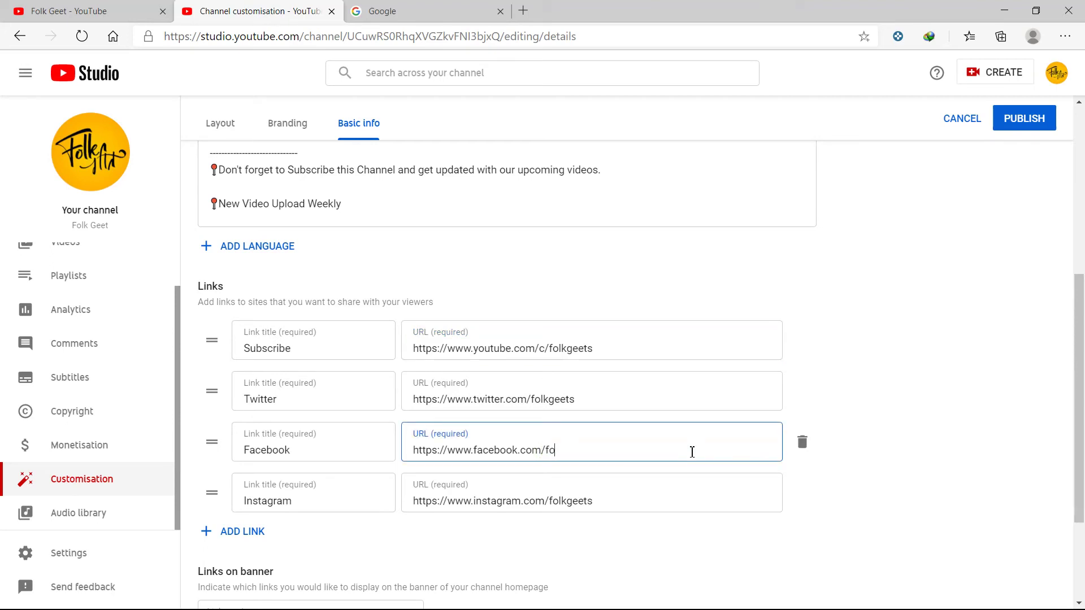
pyautogui.write('lkgeets')
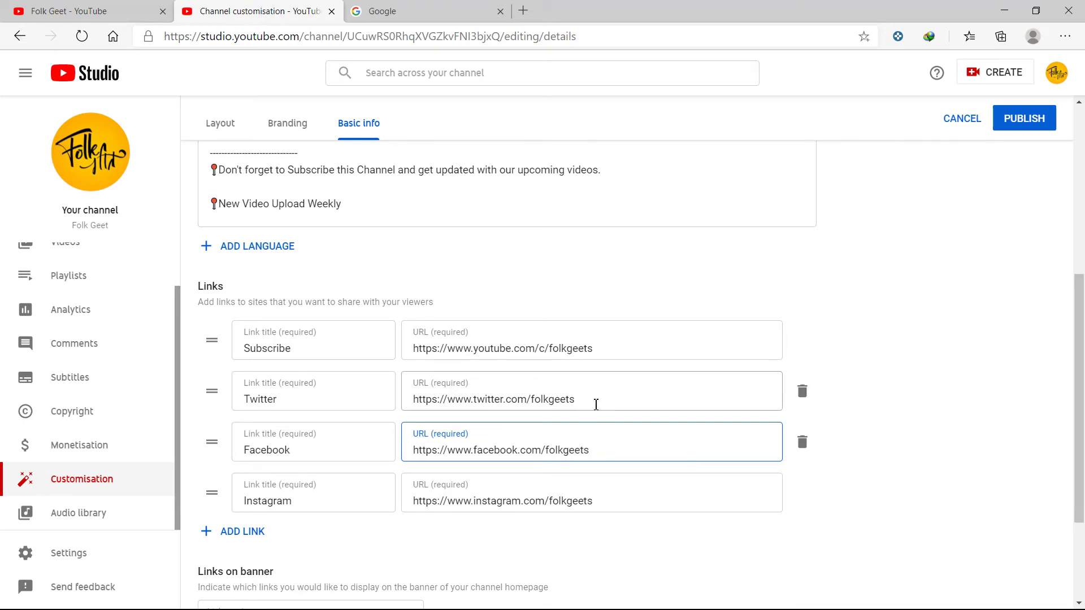
# Compare the handle across the four link URLs, and review the options for links on the banner and the contact info.
pyautogui.moveTo(599, 348); pyautogui.dragTo(548, 348)
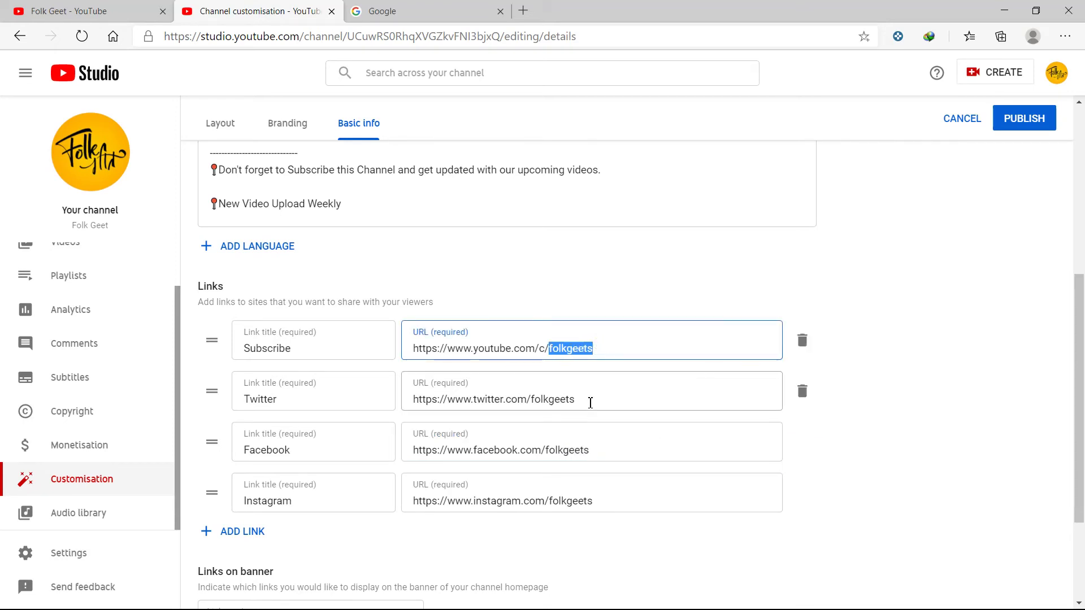
pyautogui.doubleClick(587, 400)
pyautogui.moveTo(600, 449); pyautogui.dragTo(549, 501)
pyautogui.click(617, 557)
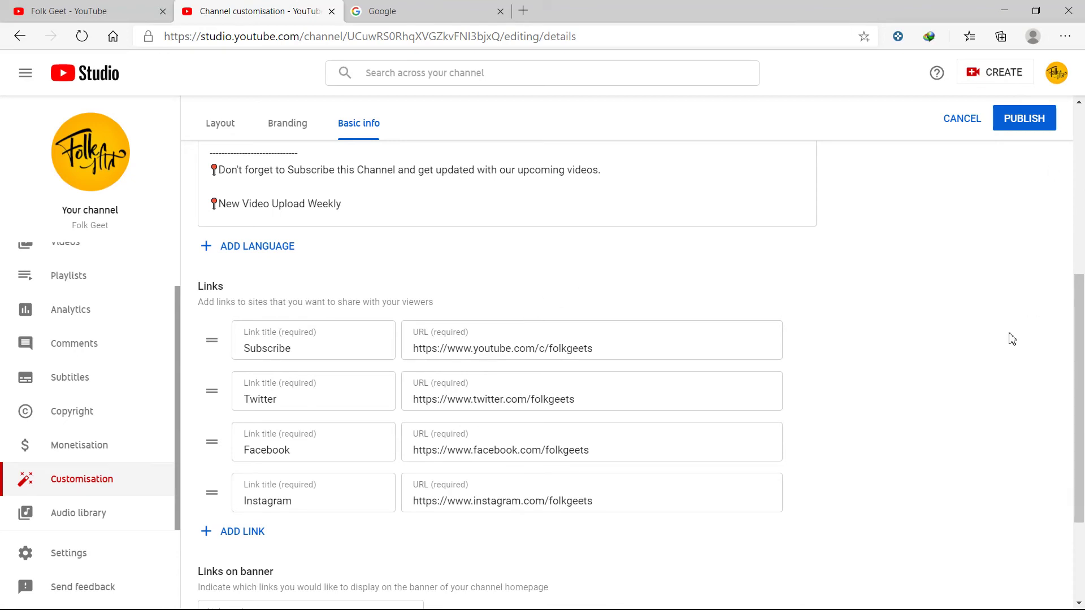
pyautogui.scroll(-1, 818, 283)
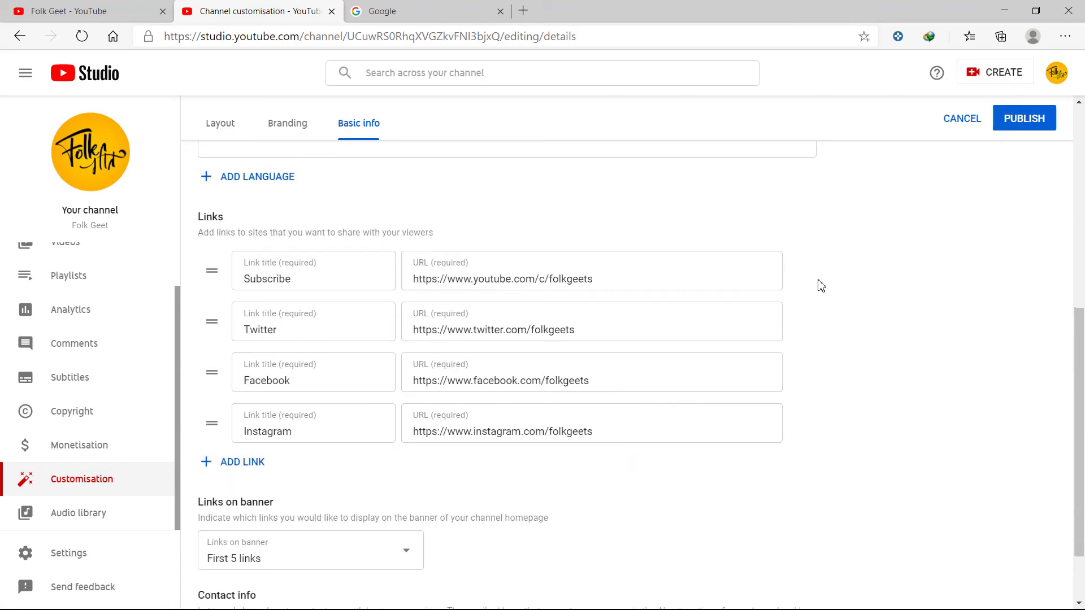
pyautogui.scroll(-1, 610, 399)
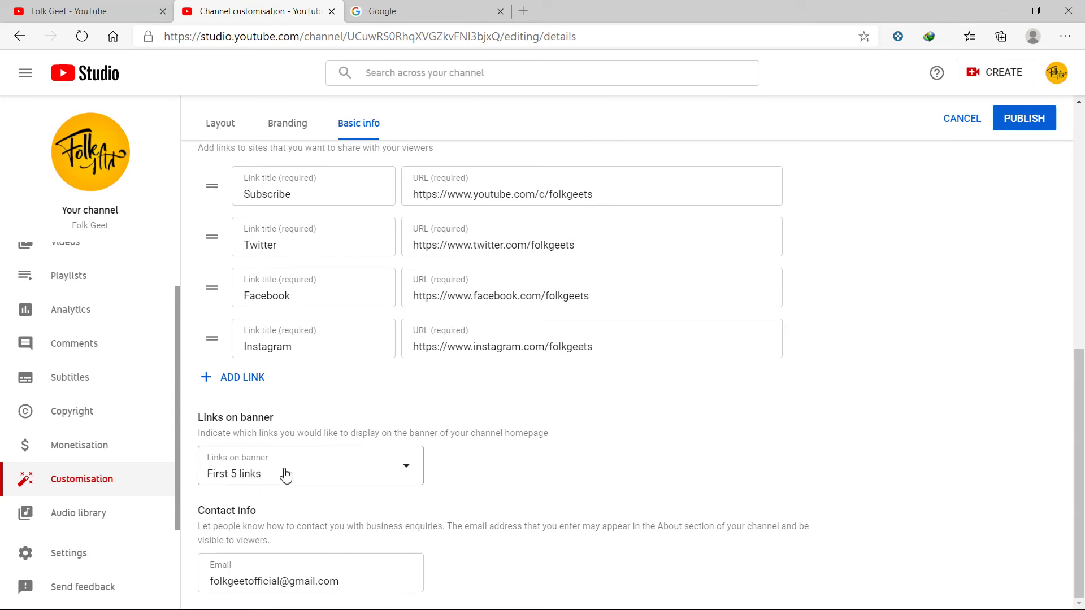
pyautogui.click(398, 473)
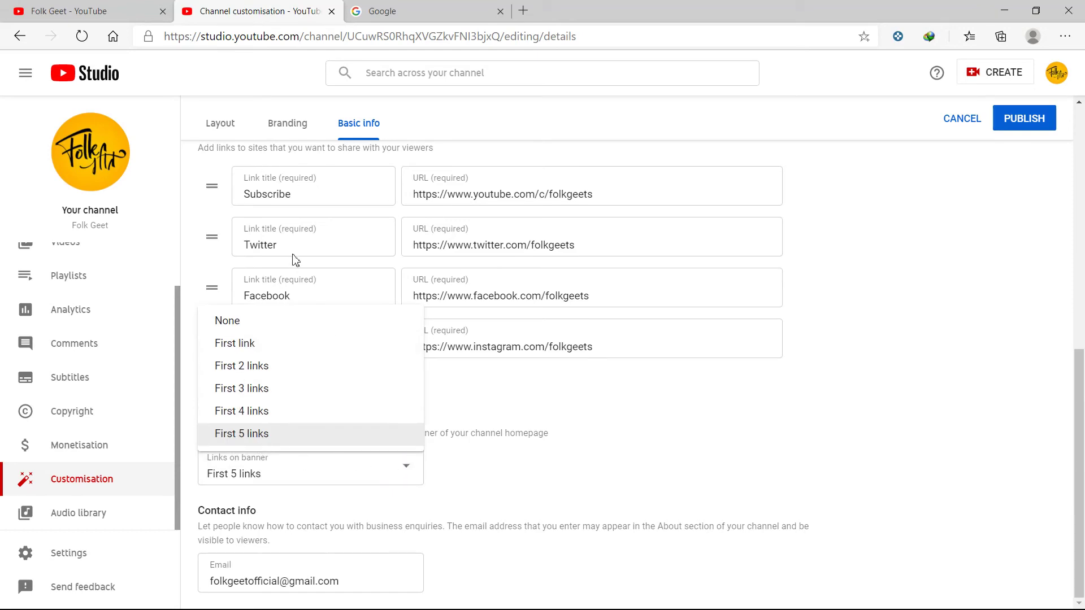
pyautogui.click(609, 432)
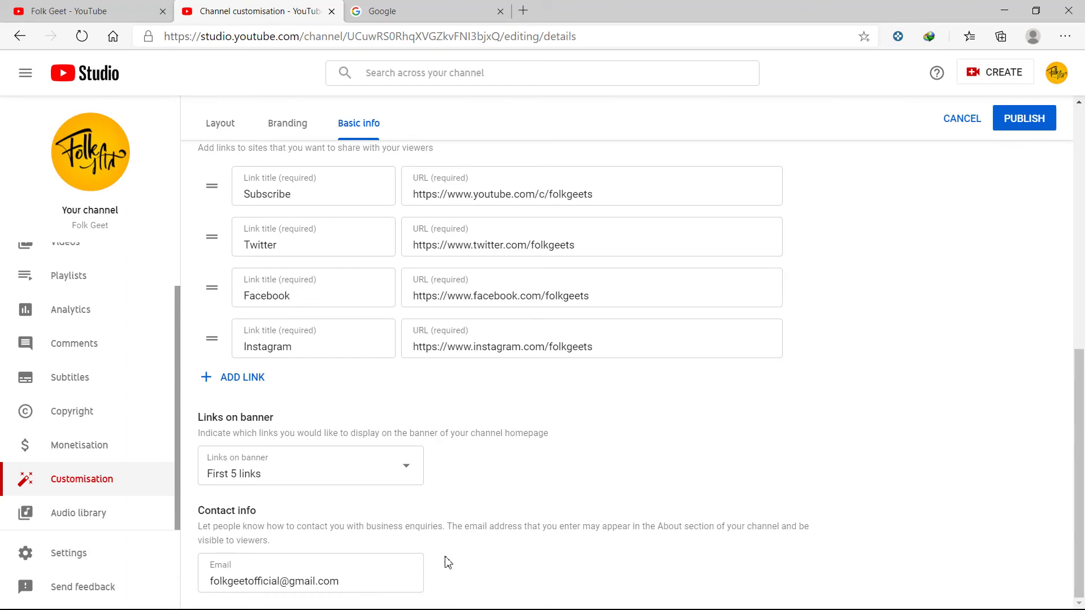
# Publish the updated basic info of the channel.
pyautogui.scroll(3, 644, 487)
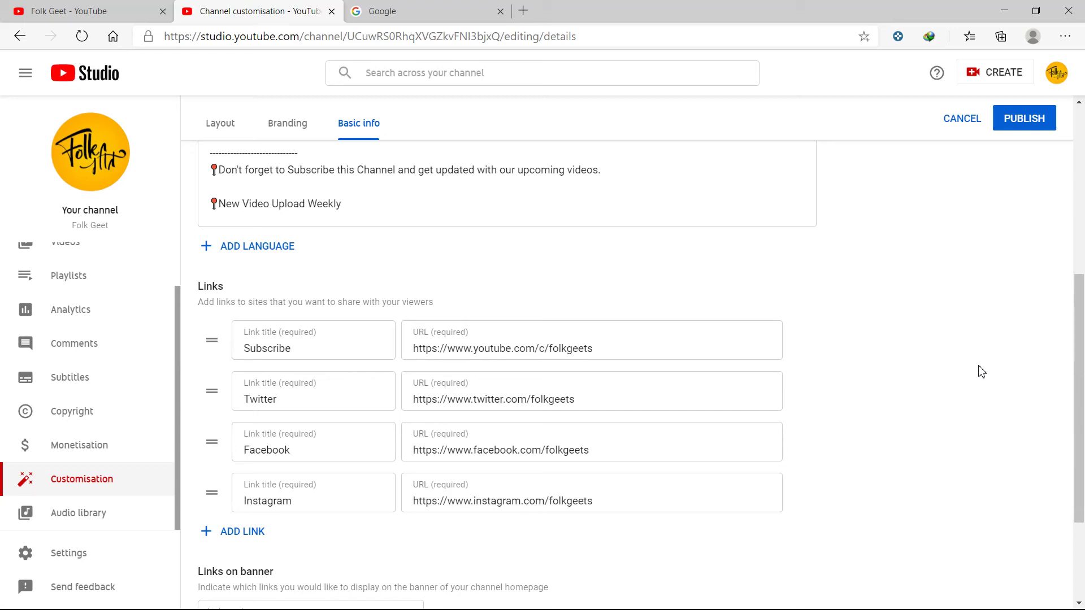
pyautogui.scroll(3, 981, 371)
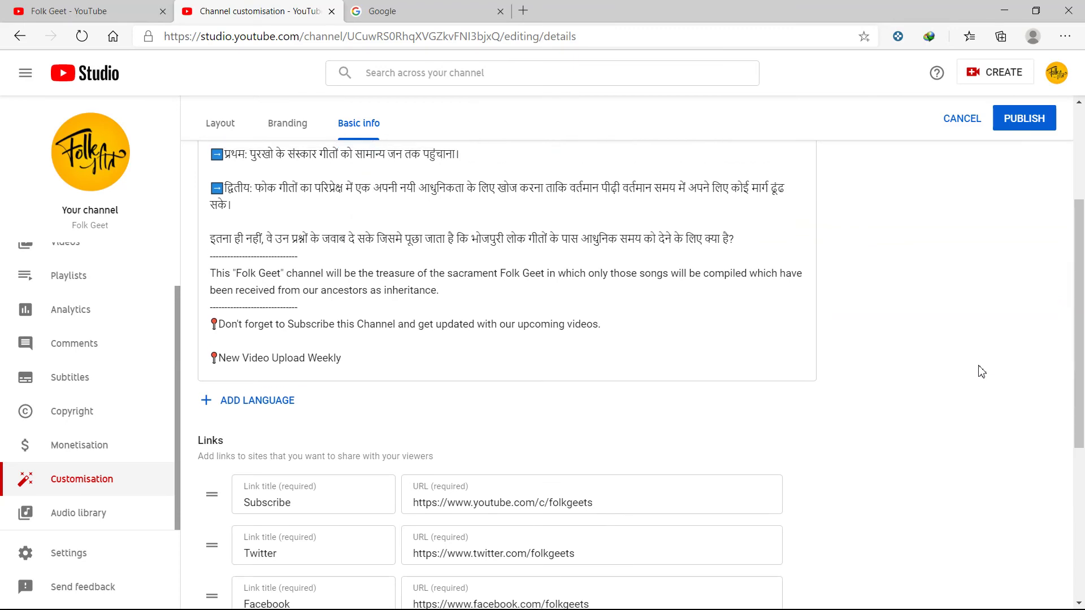
pyautogui.scroll(3, 981, 371)
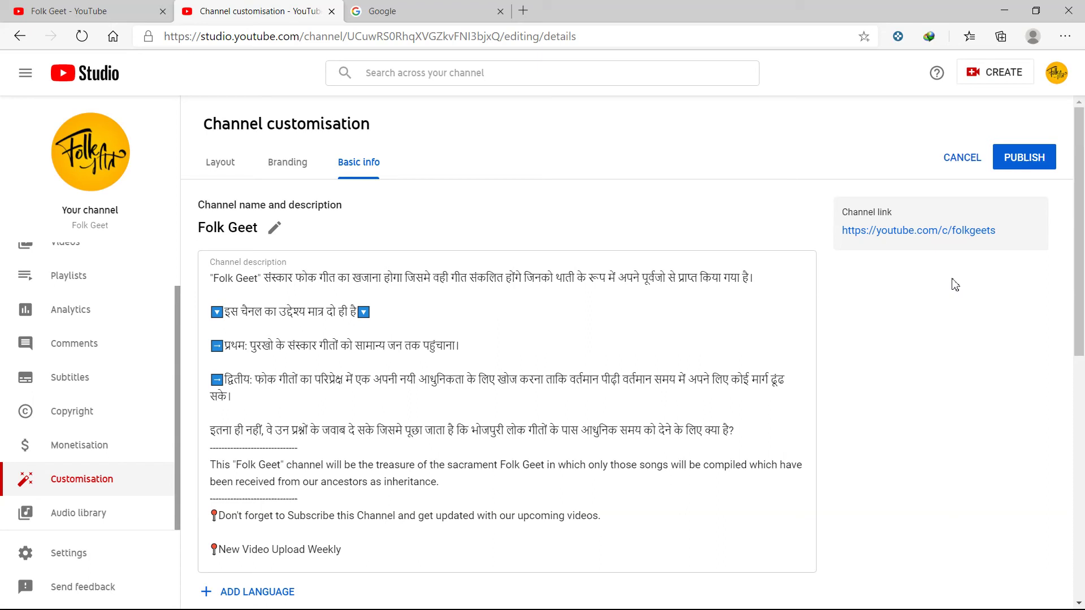
pyautogui.click(1036, 163)
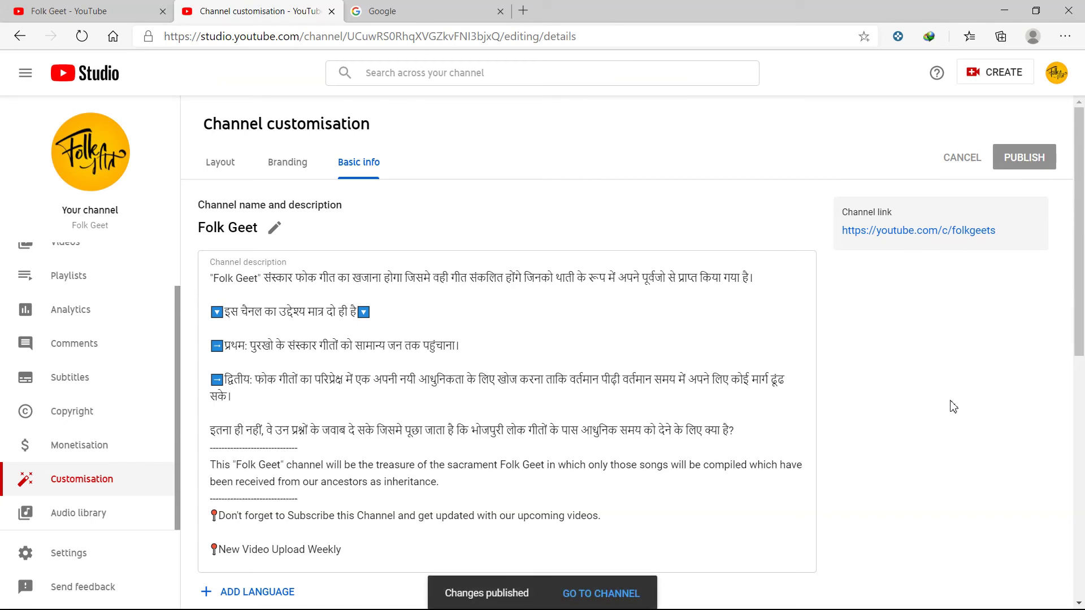
# Open the published channel page, pause the channel trailer, and review the homepage sections and banner links.
pyautogui.click(600, 593)
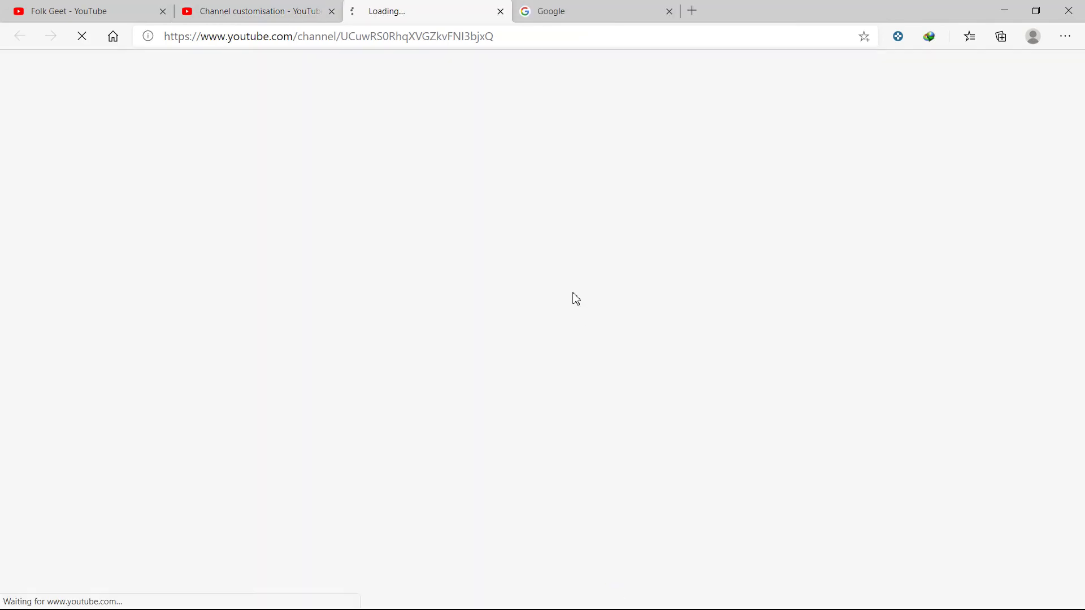
pyautogui.scroll(-3, 456, 315)
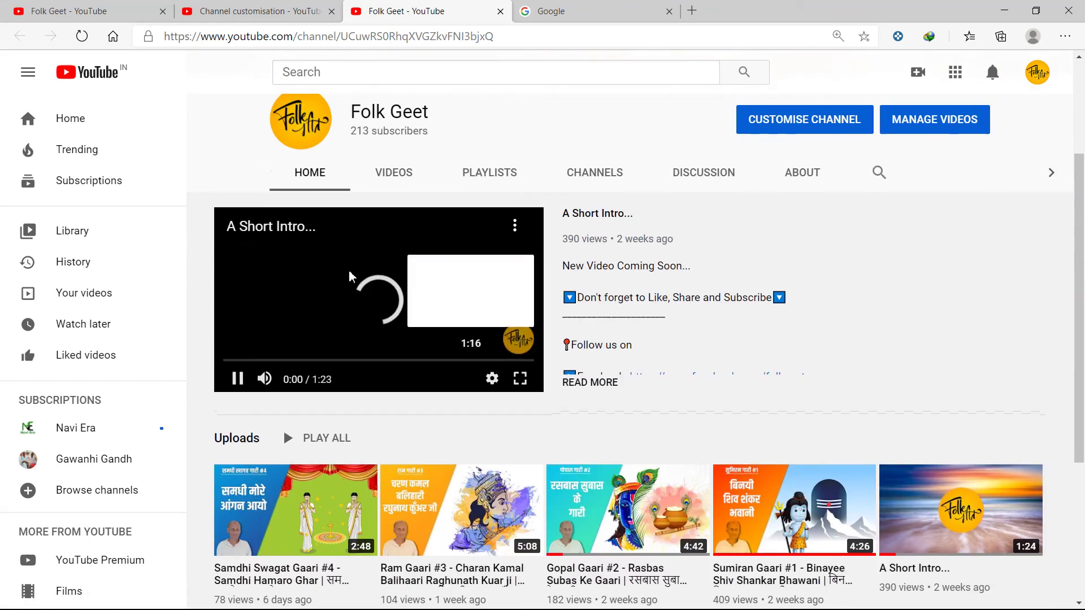
pyautogui.click(238, 378)
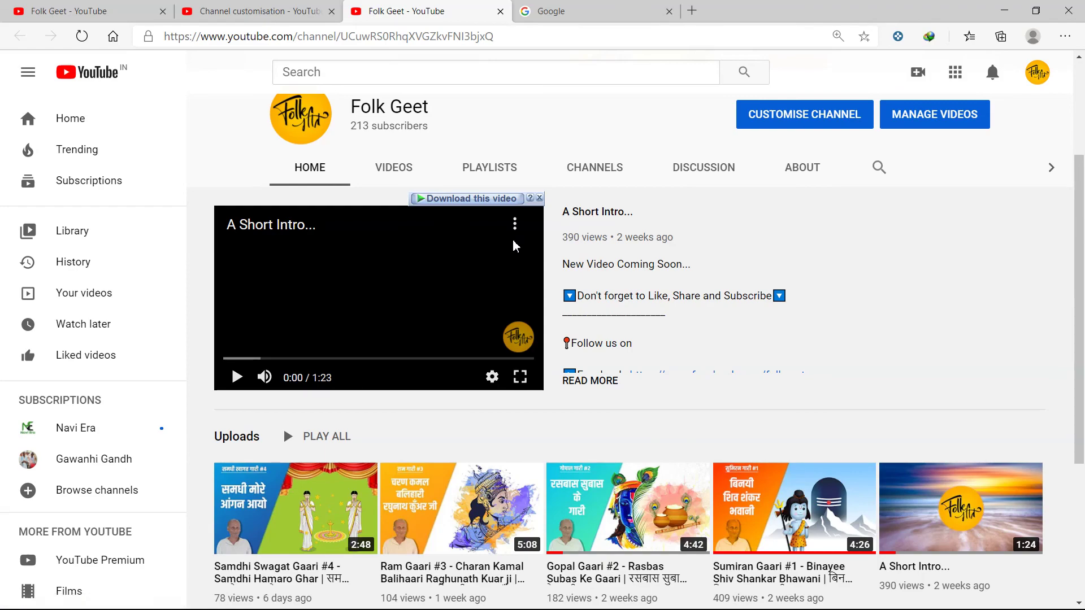
pyautogui.scroll(-4, 714, 308)
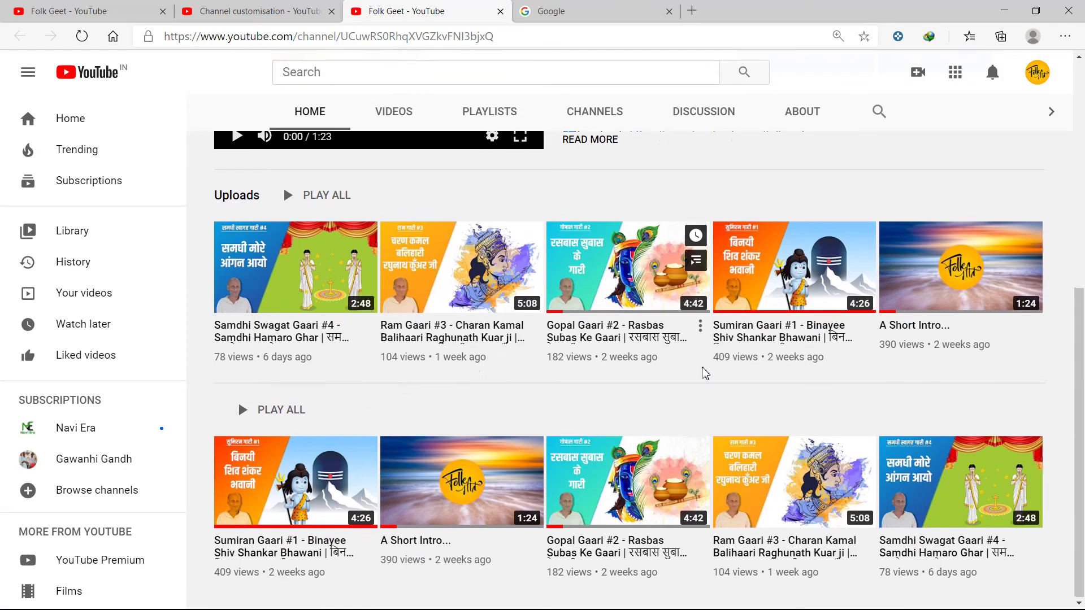
pyautogui.scroll(5, 695, 398)
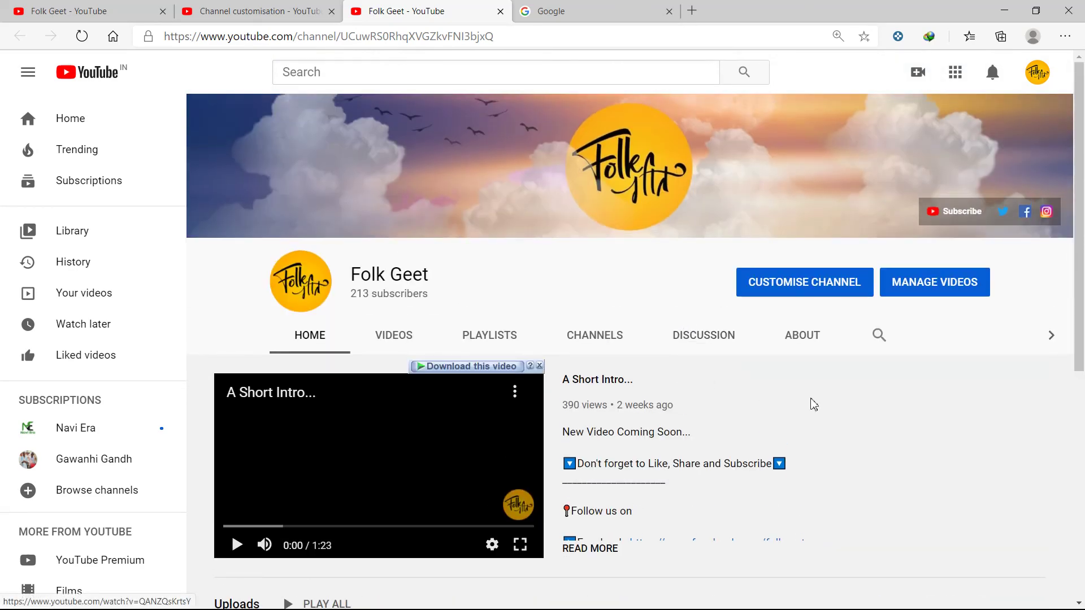